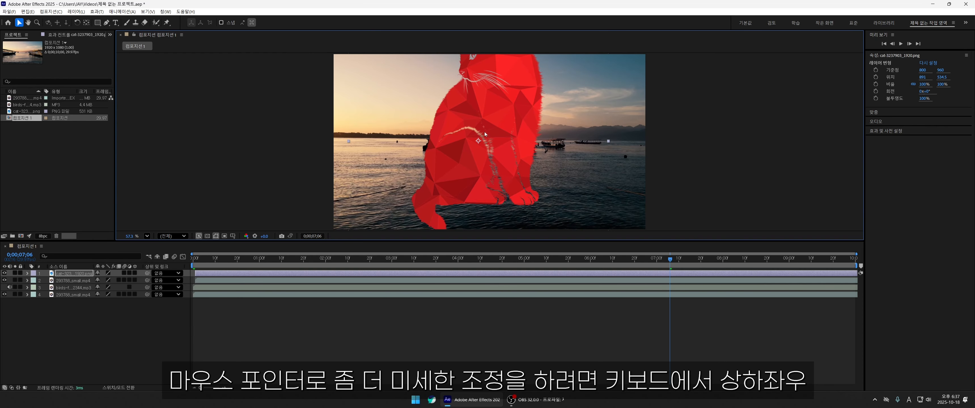
Step: Nudge the cat image in small increments down and left, and move its layer to about 911, 670 in the composition
key(Down)
key(Down)
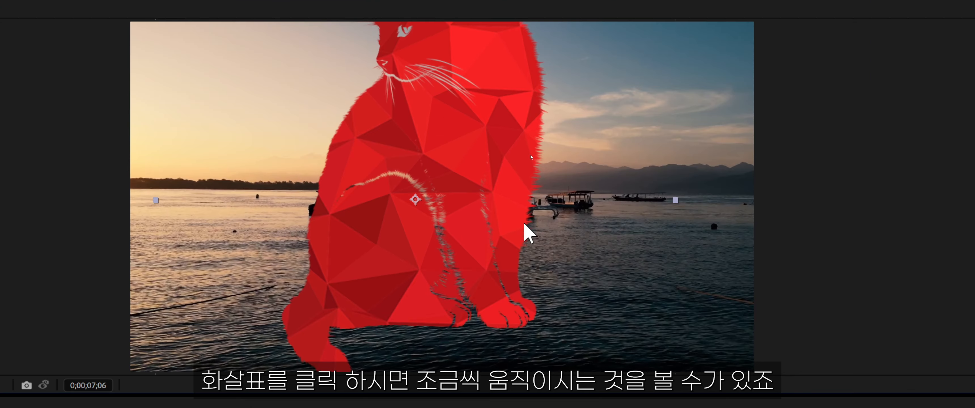
key(Right)
key(Right)
key(Right)
key(Right)
key(Down)
key(Down)
key(Left)
key(Left)
key(Left)
key(Left)
key(Left)
key(Left)
key(Left)
key(Left)
key(Down)
key(Down)
key(Down)
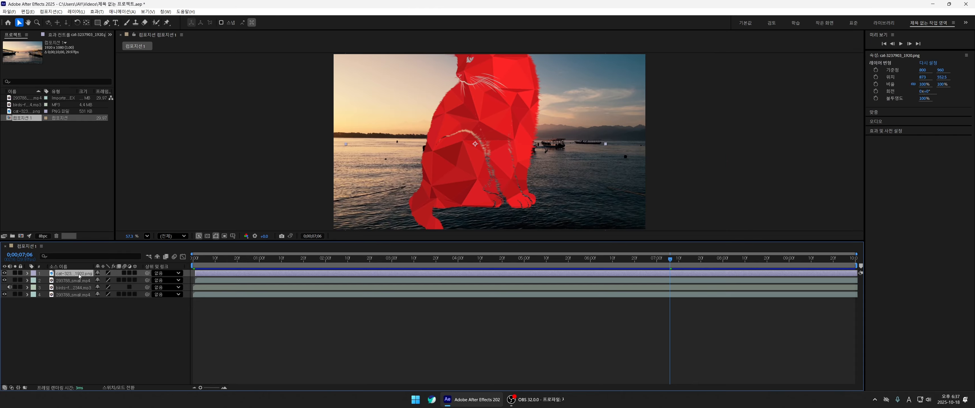
drag(446, 155, 445, 190)
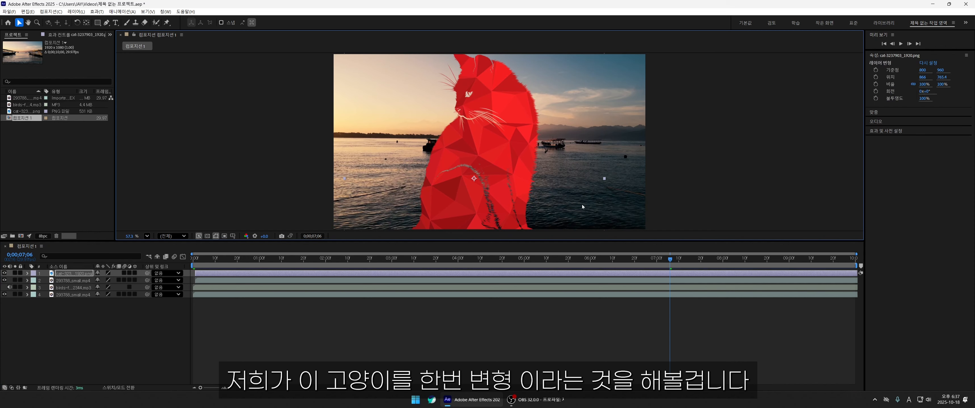
drag(497, 201, 507, 180)
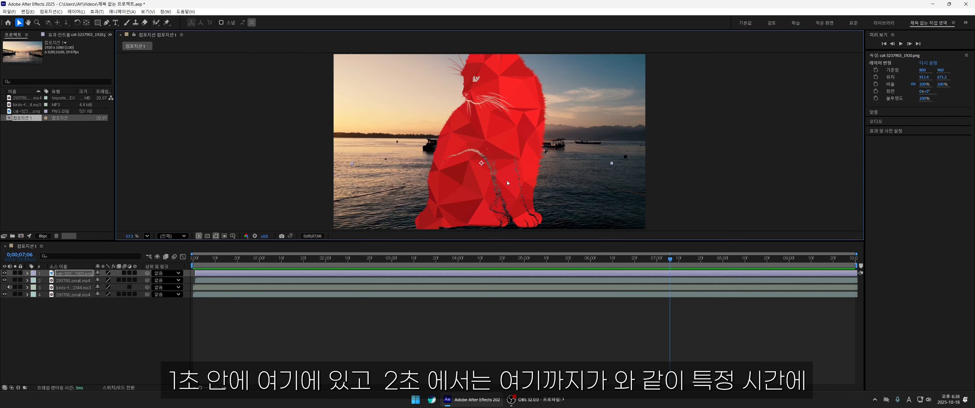
Step: Return to the start of the composition and expand the cat layer's Transform properties
mouse_move(287, 259)
mouse_down()
mouse_move(346, 259)
mouse_move(292, 260)
mouse_up()
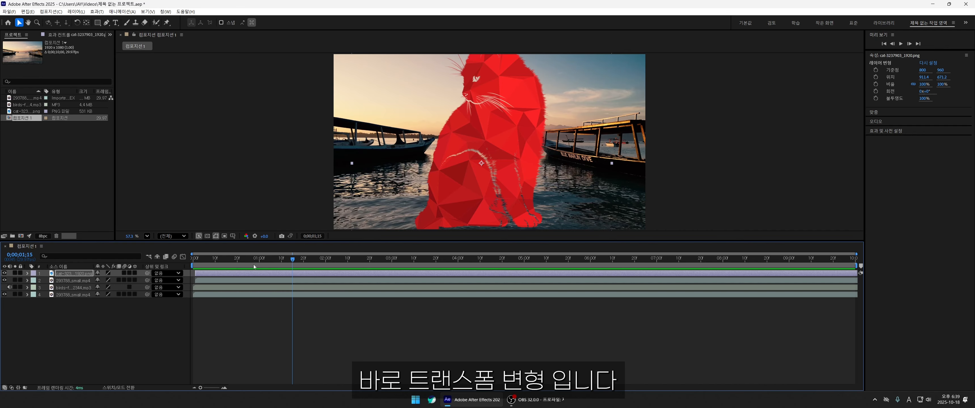
key(Home)
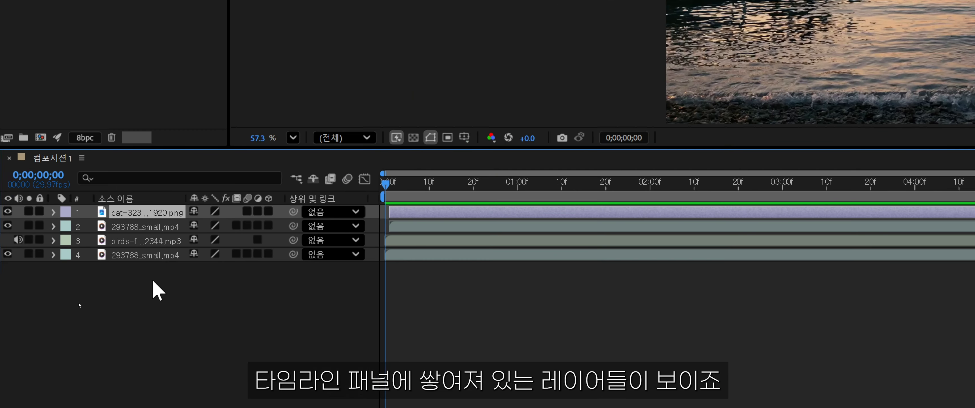
click(54, 212)
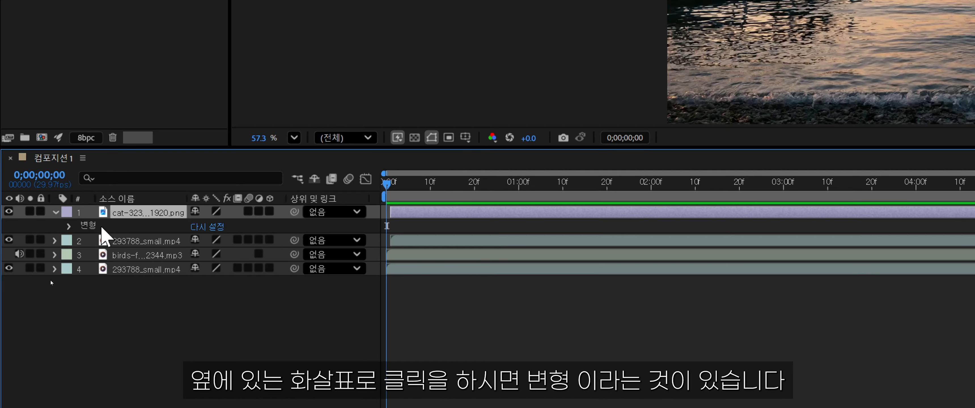
click(69, 227)
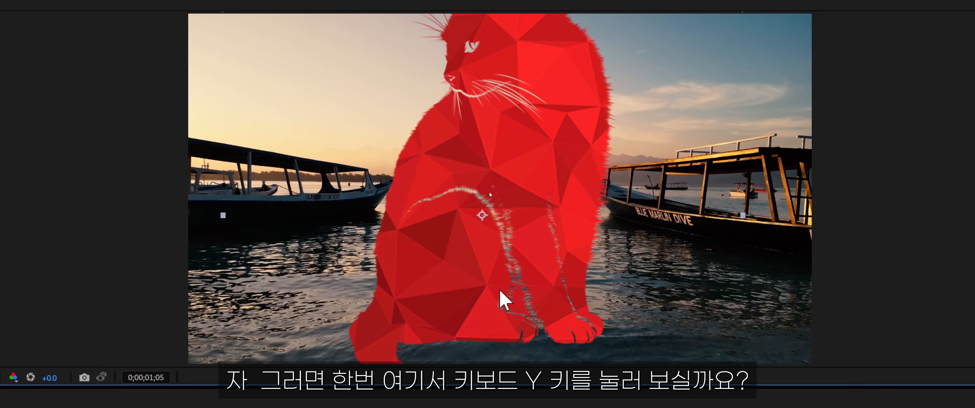
Step: Move the cat layer's anchor point with the Pan Behind tool to about 910, 952
key(y)
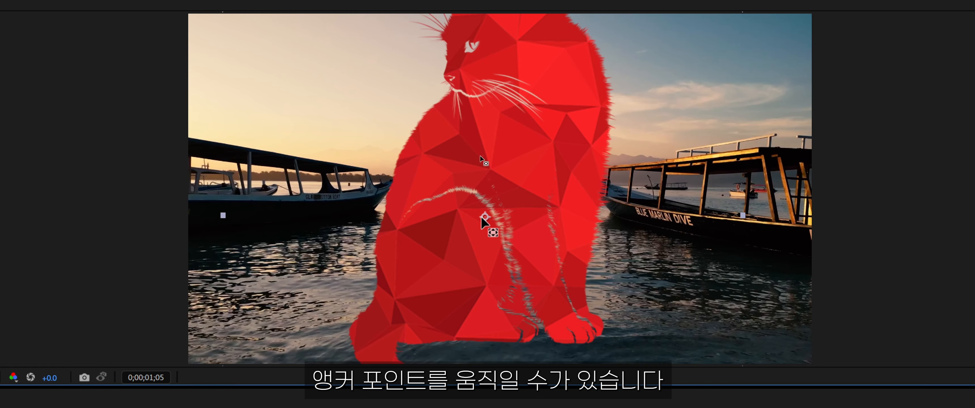
drag(472, 221, 527, 258)
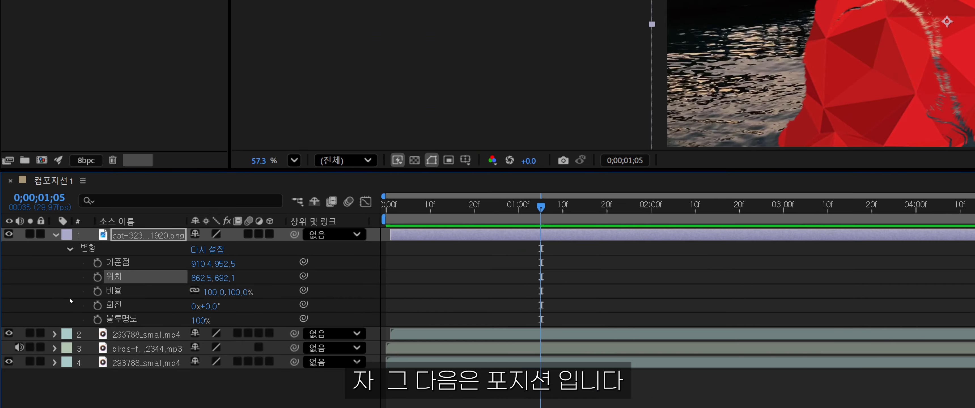
mouse_move(124, 273)
mouse_down()
mouse_move(113, 285)
mouse_move(102, 276)
mouse_up()
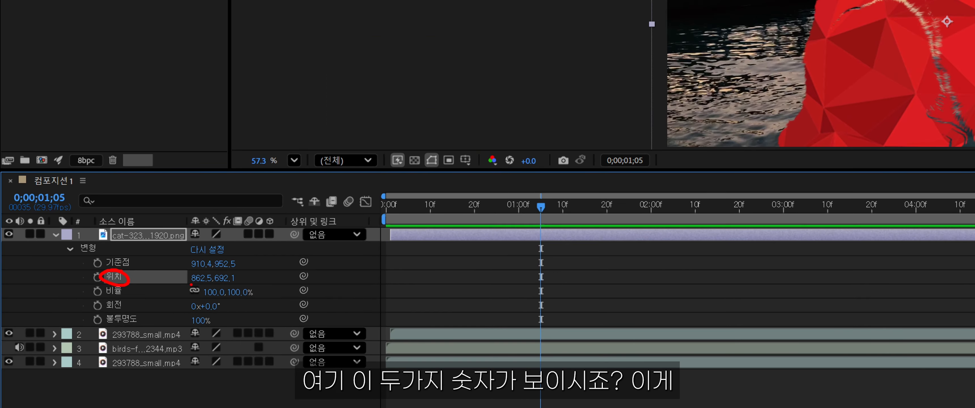
mouse_move(188, 284)
mouse_down()
mouse_move(242, 284)
mouse_move(210, 274)
mouse_up()
mouse_move(209, 268)
mouse_down()
mouse_move(201, 275)
mouse_move(226, 271)
mouse_up()
drag(231, 267, 225, 276)
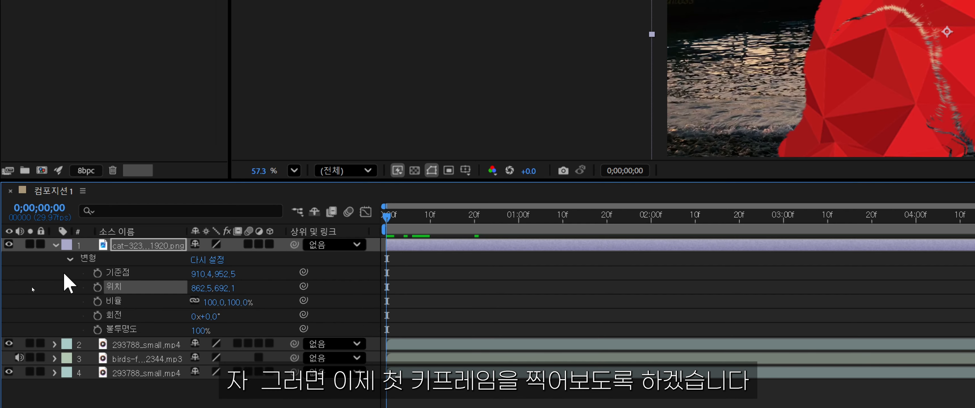
drag(102, 282, 105, 292)
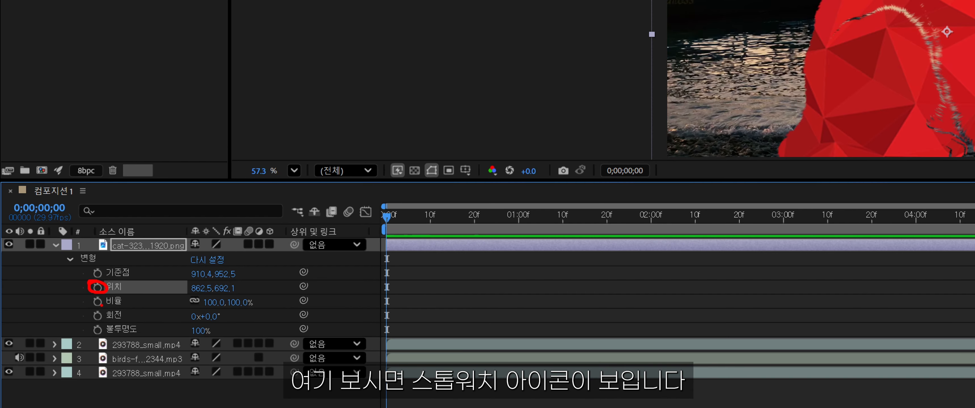
Step: Turn on position animation for the cat layer with a first keyframe at 0;00;00;00
click(97, 287)
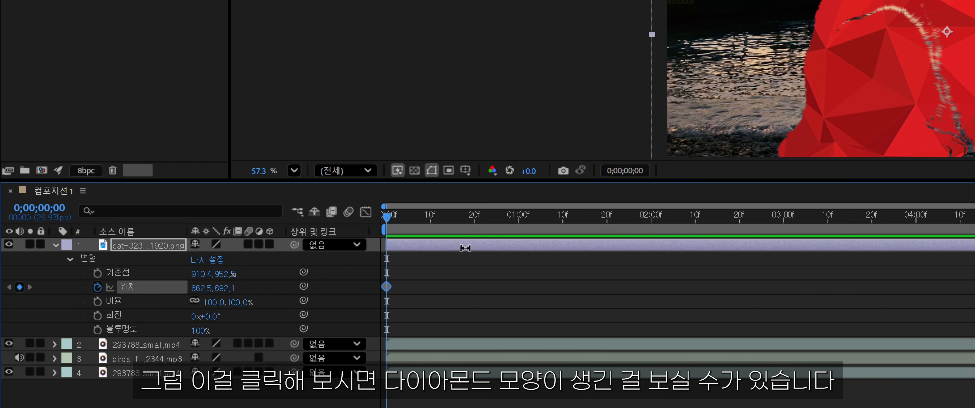
drag(393, 270, 380, 277)
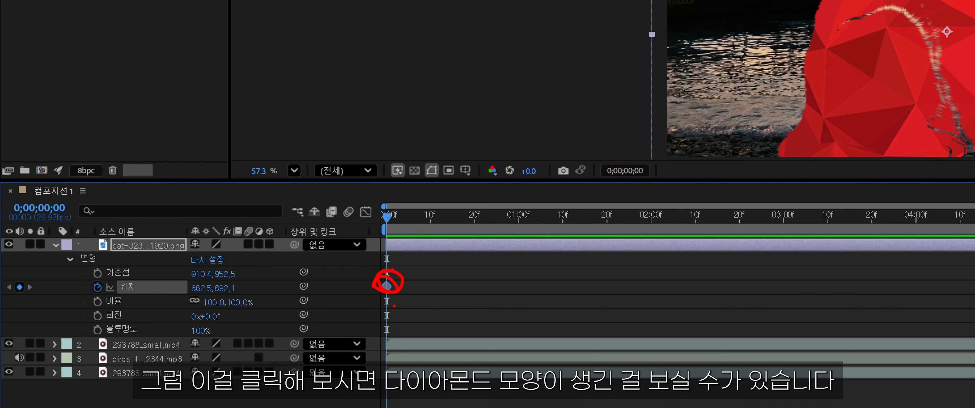
key(Escape)
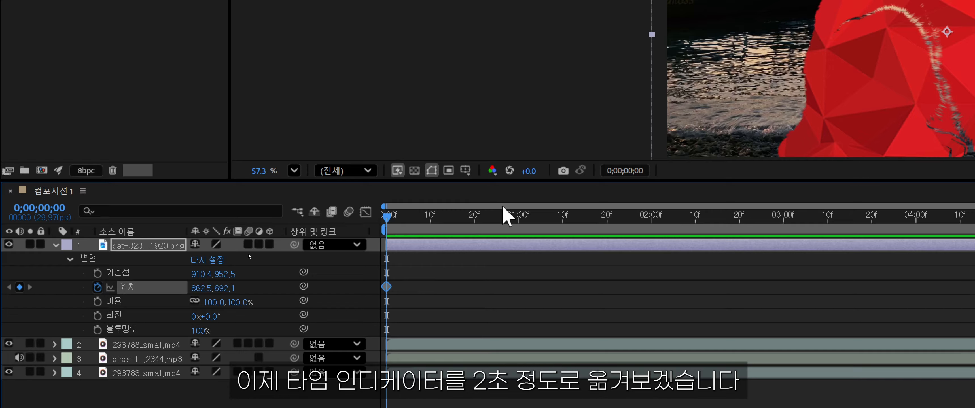
Step: Keyframe the cat layer at 0;00;02;00 with a position of 1439.5, 537.1, and select its Position property
click(400, 214)
drag(400, 214, 644, 214)
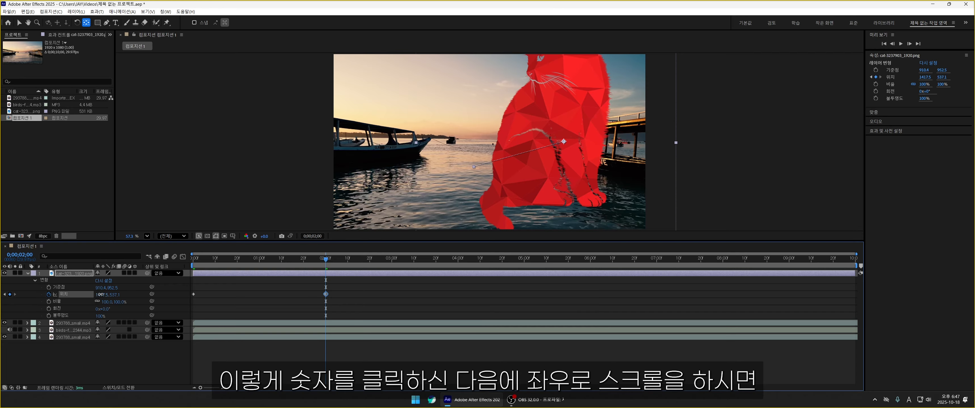
drag(101, 294, 10, 307)
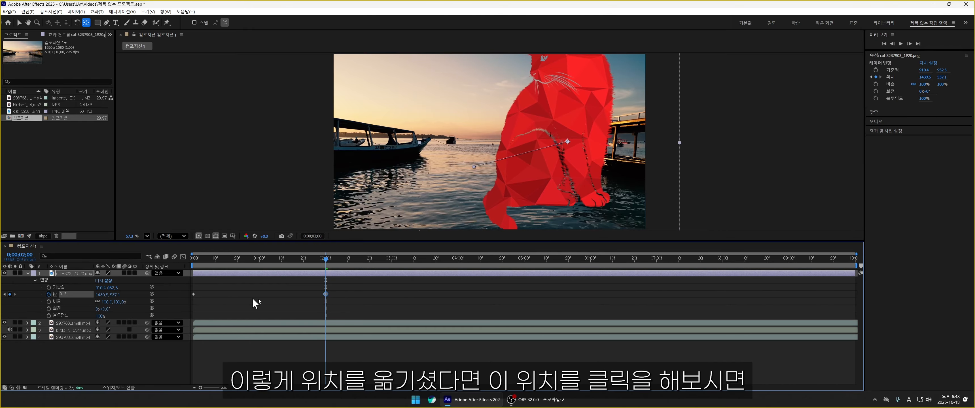
click(232, 298)
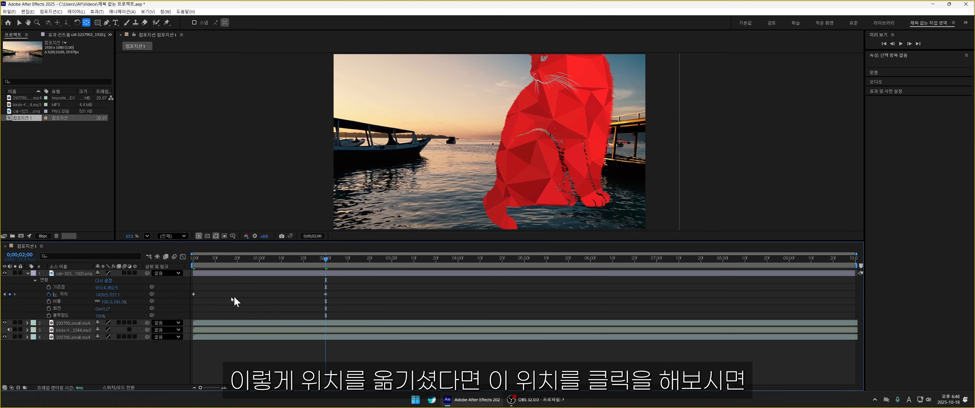
click(63, 294)
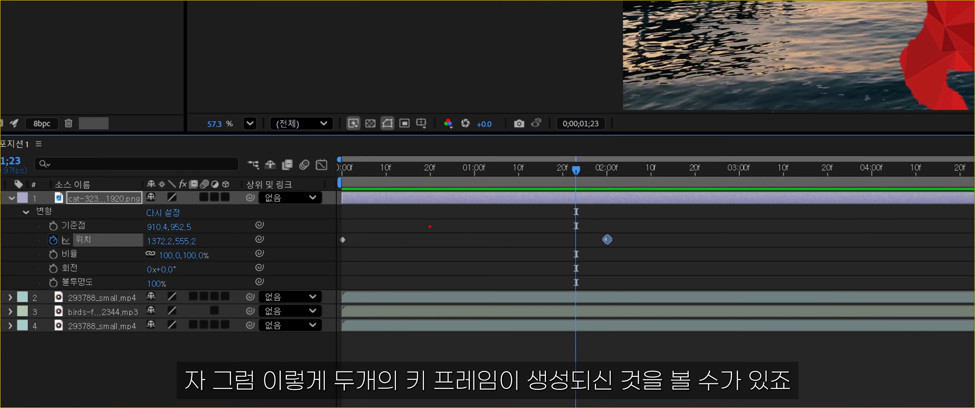
Step: Play back the cat's position animation from the start of the composition
mouse_move(354, 224)
mouse_down()
mouse_move(318, 246)
mouse_move(360, 229)
mouse_up()
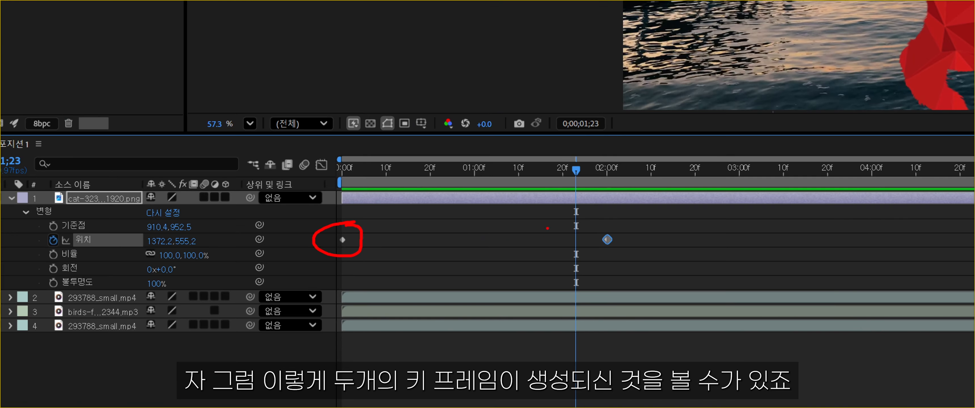
mouse_move(611, 226)
mouse_down()
mouse_move(581, 258)
mouse_move(615, 225)
mouse_up()
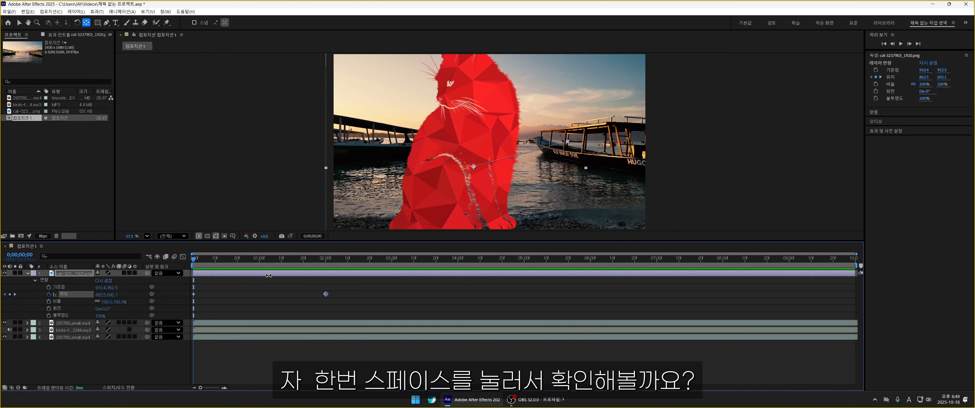
key(space)
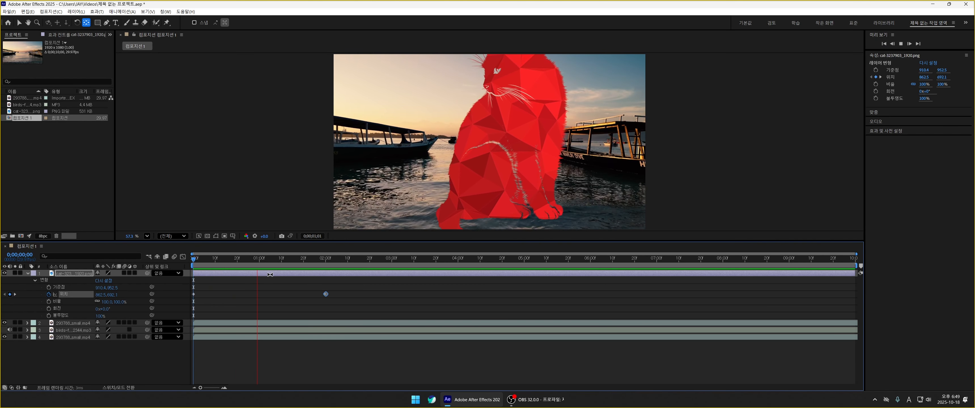
key(space)
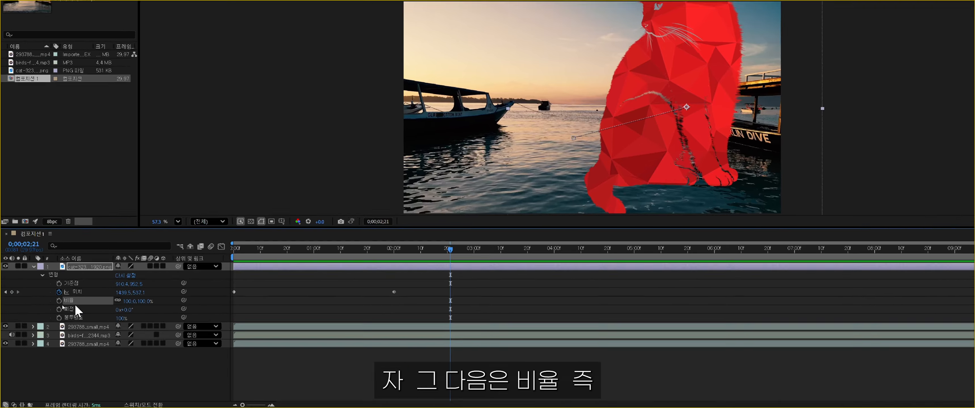
Step: Turn on scale animation for the cat layer with a first keyframe of 100% at 0;00;00;00
click(64, 301)
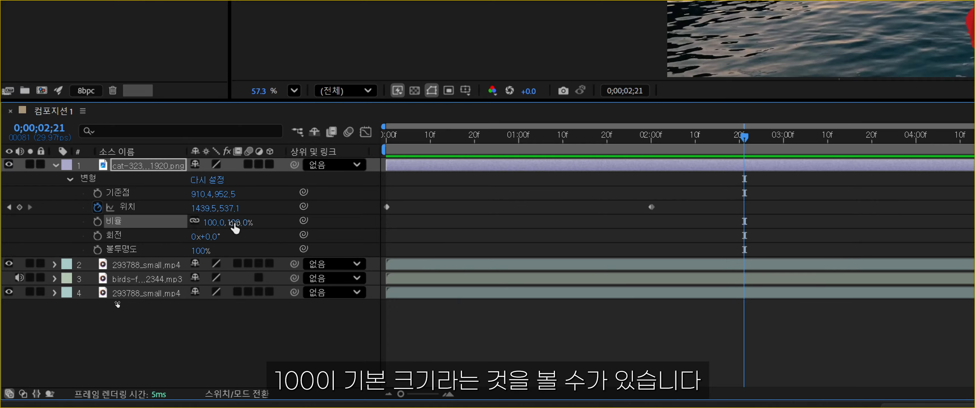
drag(416, 139, 291, 141)
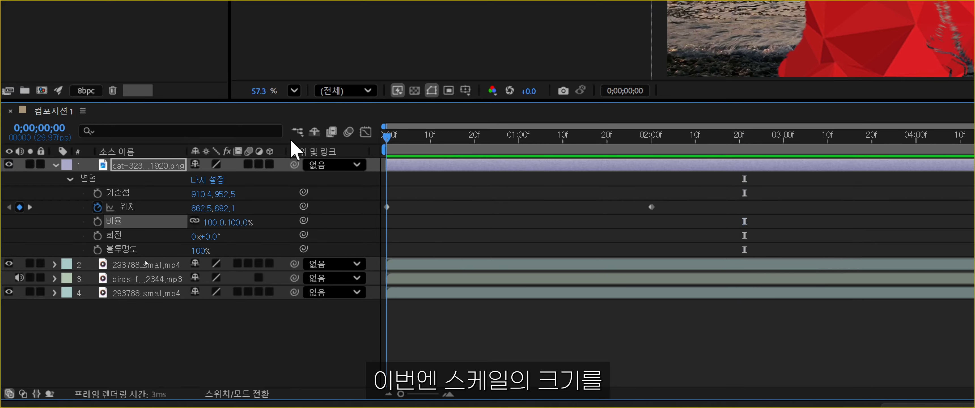
click(98, 221)
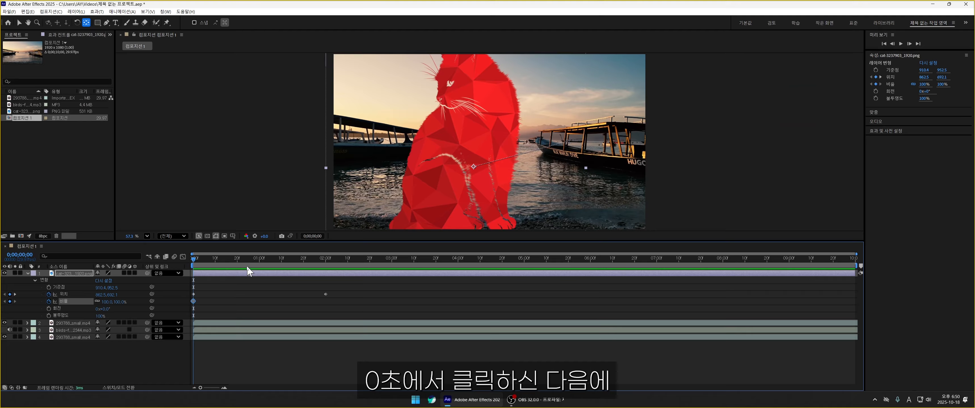
Step: Reduce the cat layer's scale at 0;00;02;00 to create a second scale keyframe
click(257, 259)
drag(260, 263, 306, 263)
click(325, 262)
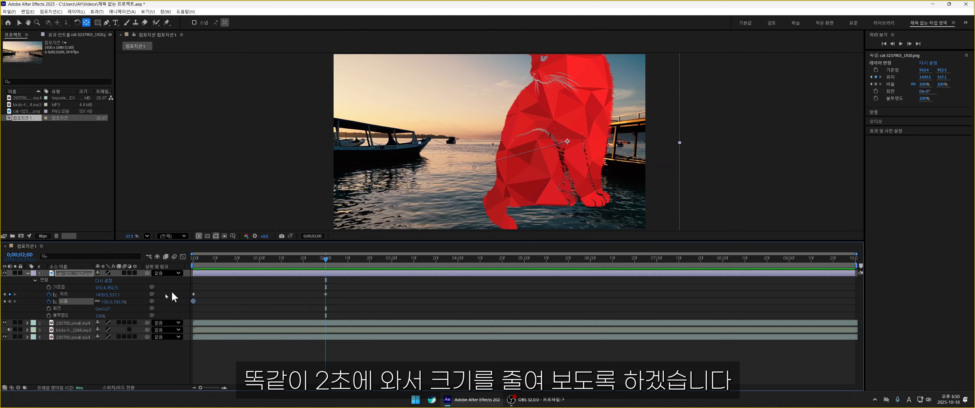
drag(108, 302, 90, 303)
Step: Play back the combined position and scale animation of the cat from the start
click(194, 260)
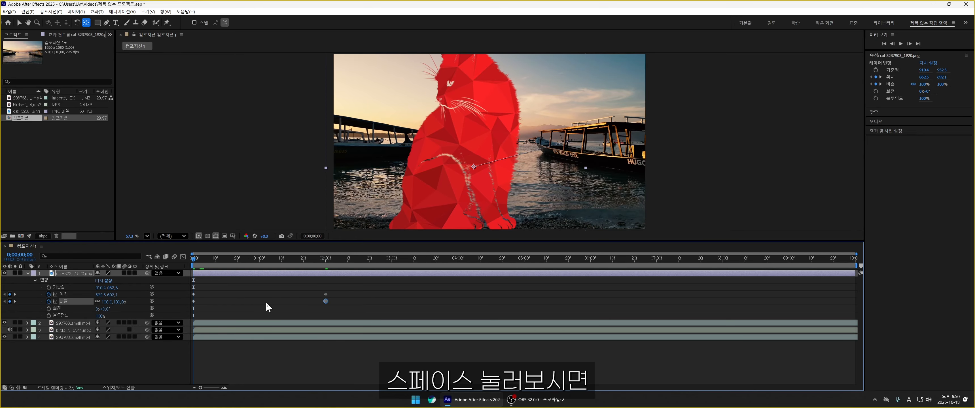
key(space)
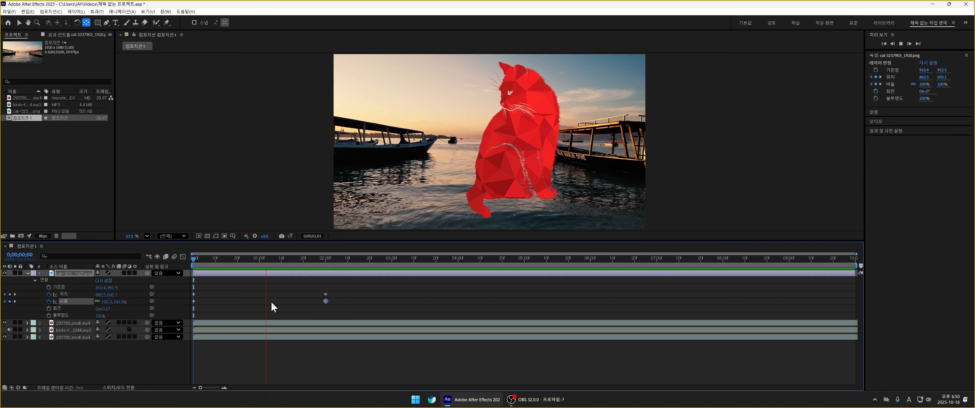
key(space)
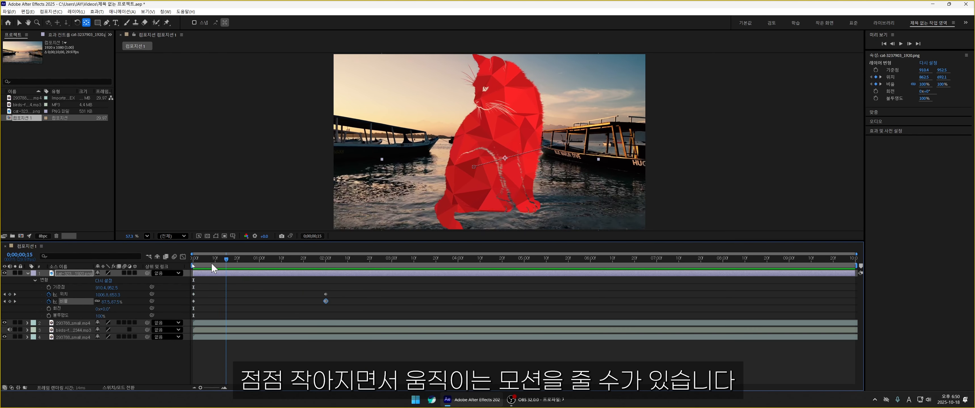
Step: Add a rotation keyframe to the cat layer, and delete all its position, scale and rotation keyframes
click(49, 308)
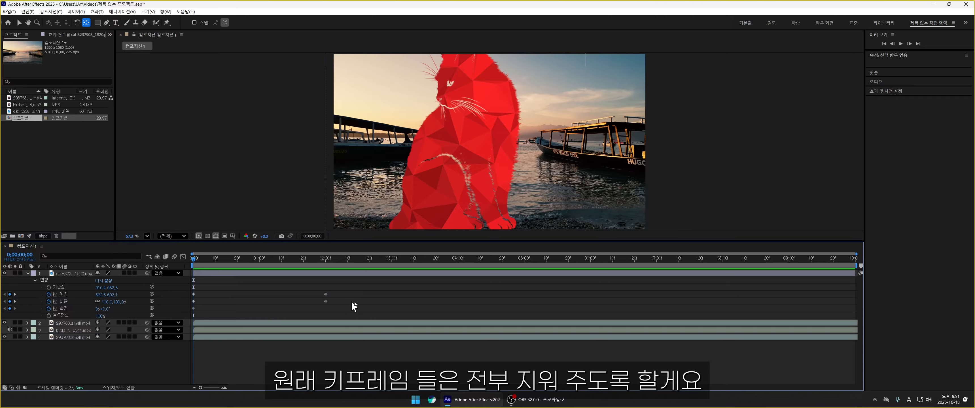
drag(347, 284, 188, 314)
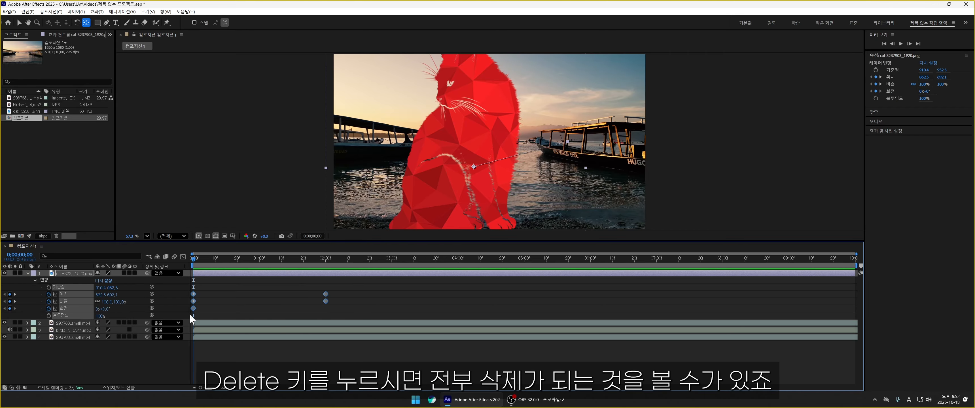
key(Delete)
click(195, 312)
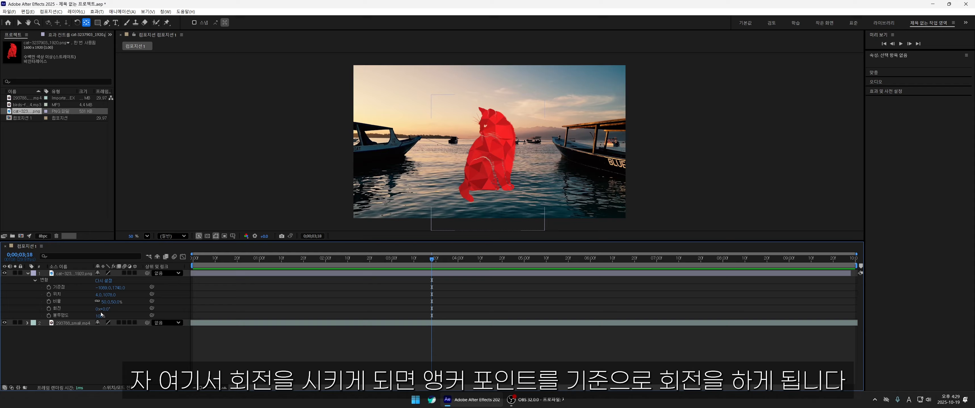
Step: Rotate the cat layer by -6° around its anchor point at the composition's lower-left corner
mouse_move(104, 309)
mouse_down()
mouse_move(89, 312)
mouse_move(109, 313)
mouse_up()
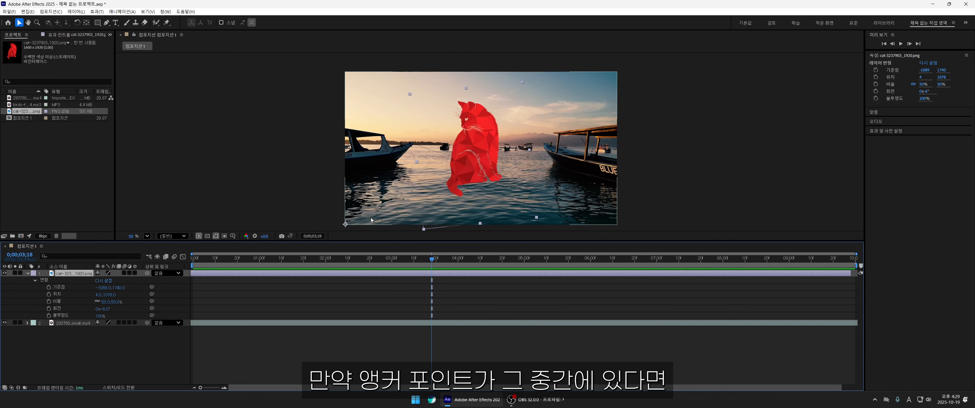
Step: Center the cat layer's anchor point in its content and rotate the cat around it by more than two full turns
key(y)
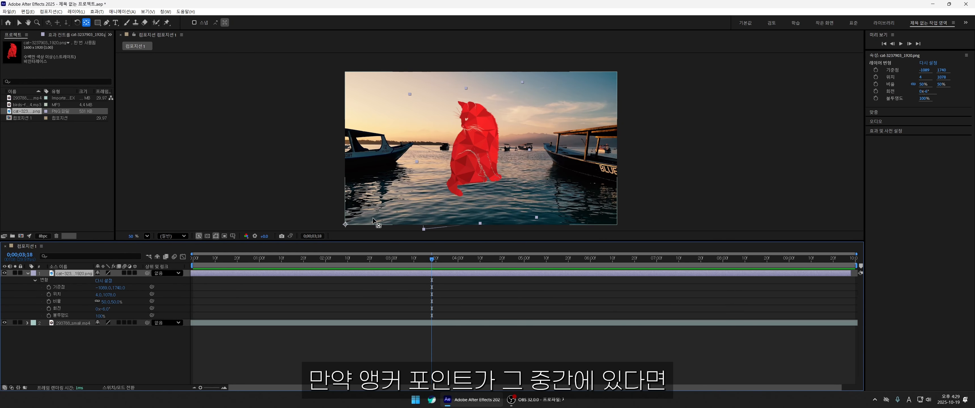
key(ctrl+alt+Home)
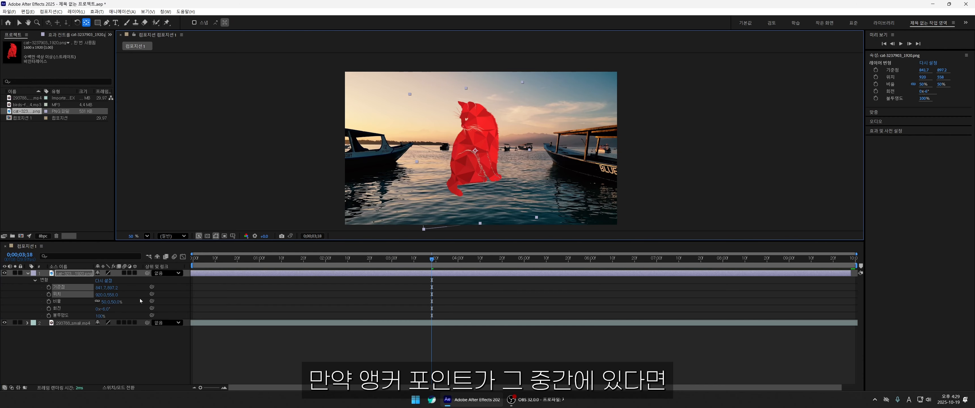
drag(105, 309, 346, 326)
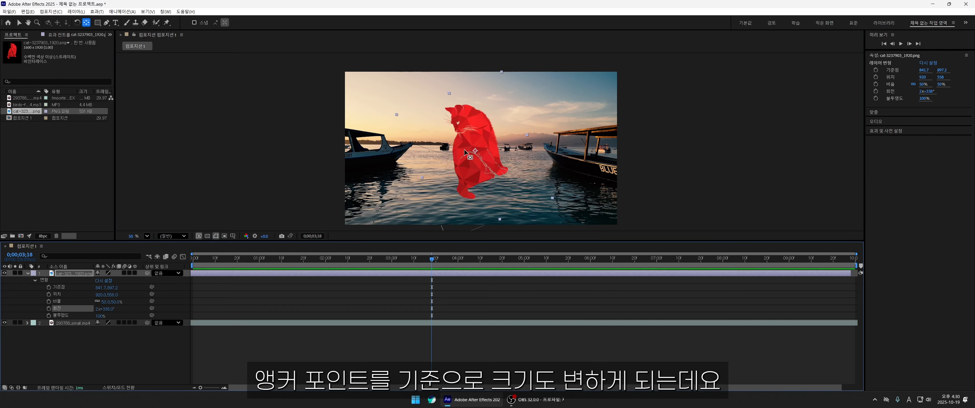
Step: Move the cat's anchor point to the composition's lower-left corner, then scale it to 57% and rotate it to 2x+344° around that point
drag(475, 151, 346, 223)
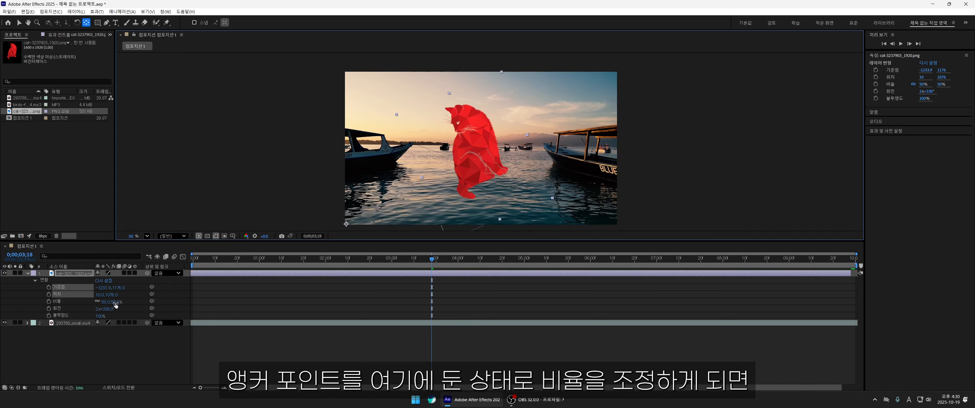
mouse_move(109, 302)
mouse_down()
mouse_move(129, 303)
mouse_move(98, 309)
mouse_move(159, 309)
mouse_move(96, 309)
mouse_move(114, 309)
mouse_up()
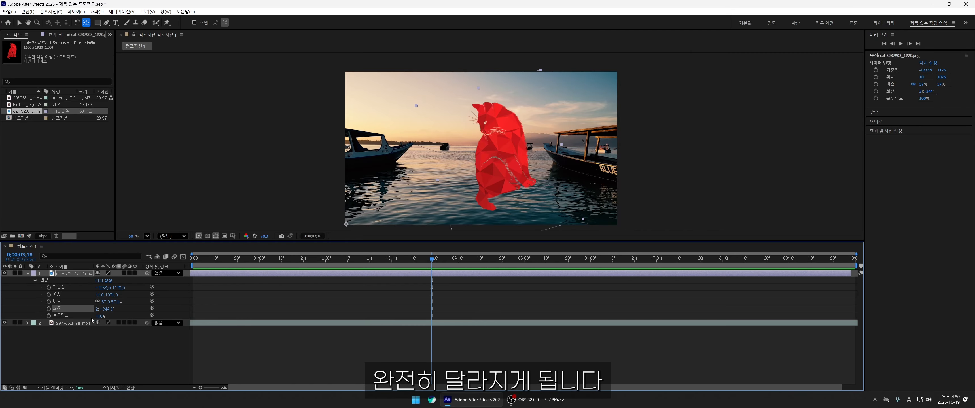
Step: Try out different opacity values on the cat layer and return it to 100%
click(71, 316)
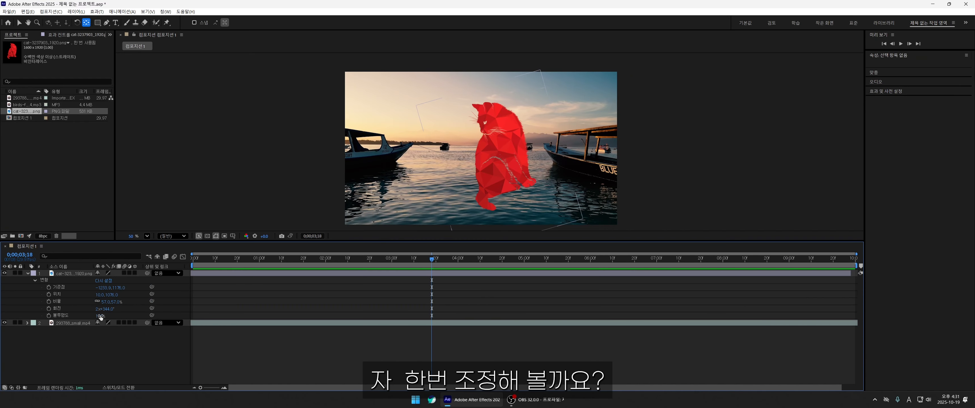
drag(99, 316, 272, 314)
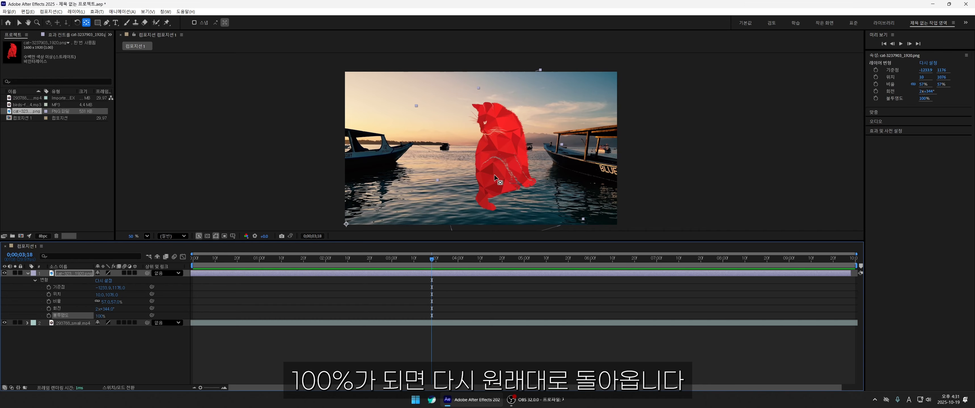
Step: Keyframe the cat layer's opacity from 0% at 0;00;00;00 to 100% at 0;00;02;00
click(250, 259)
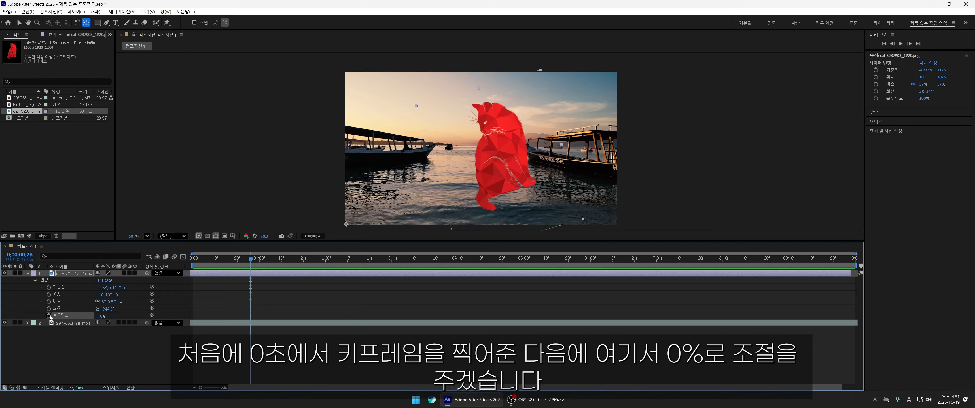
key(Home)
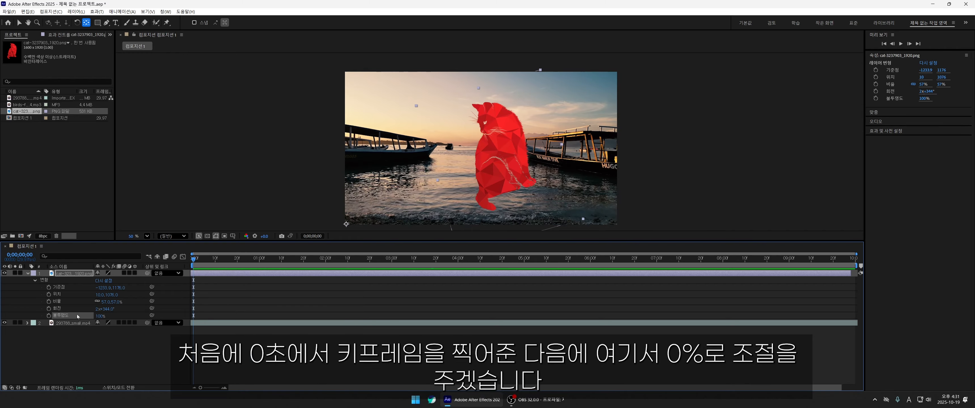
click(49, 315)
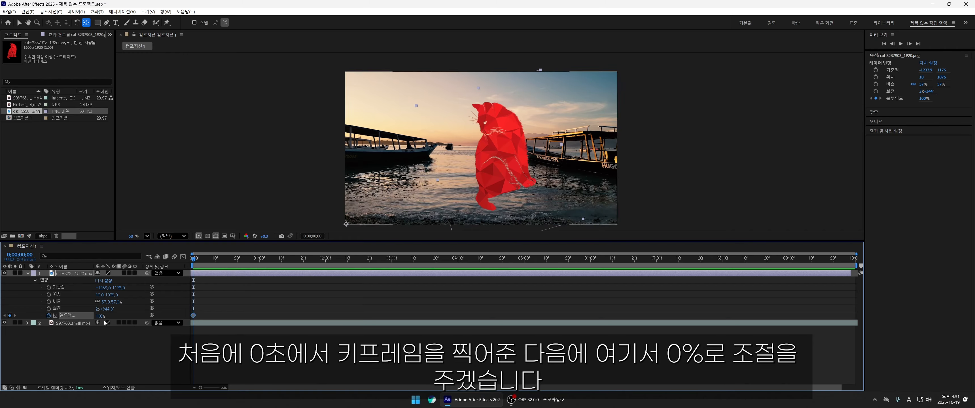
drag(100, 316, 57, 316)
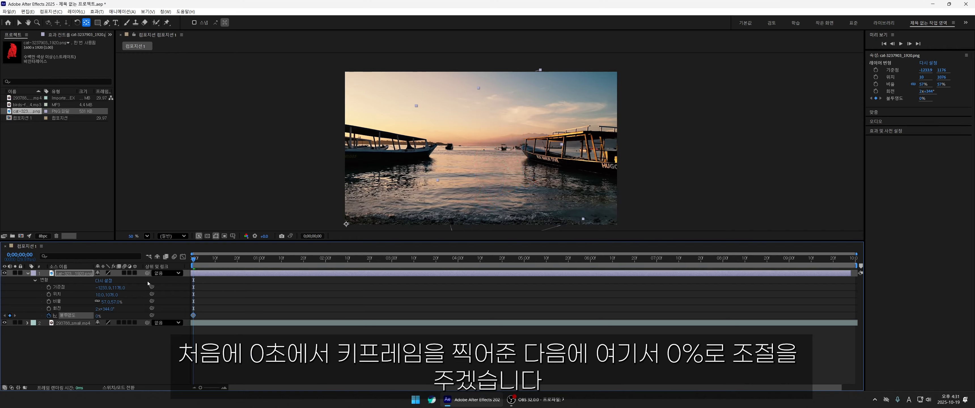
drag(225, 259, 327, 262)
drag(106, 317, 146, 317)
Step: Play back the cat's opacity fade-in from the start of the composition
key(Home)
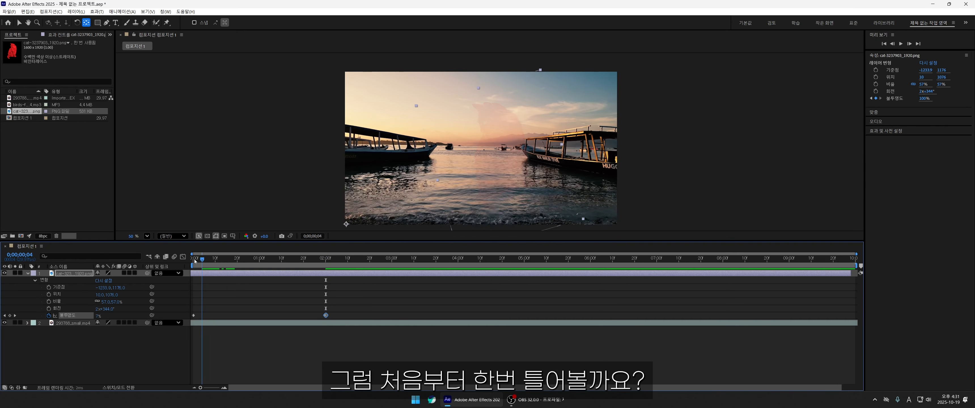
key(space)
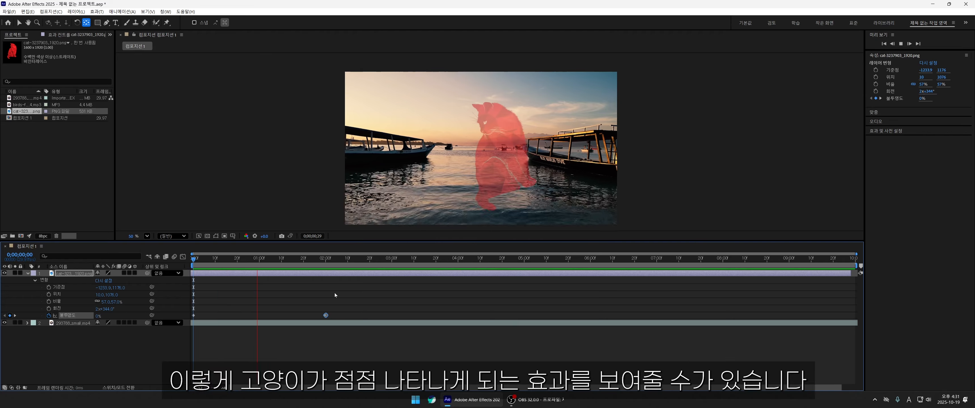
key(space)
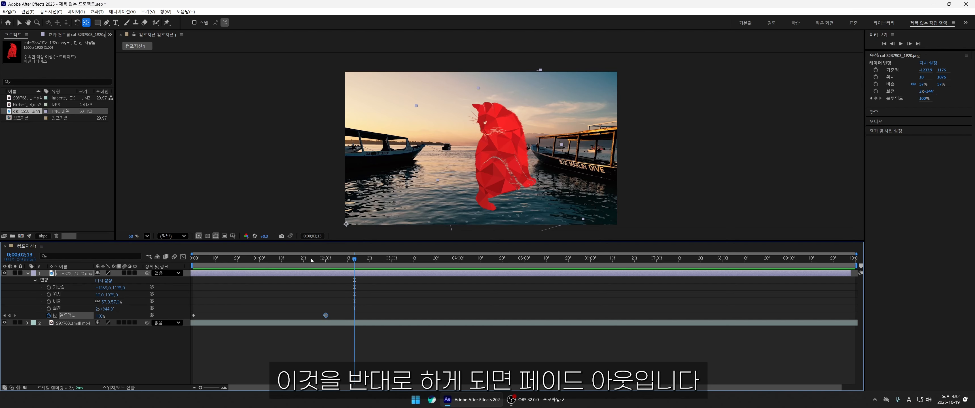
Step: Move the cat's 0% opacity keyframe from the start to shortly before the 4-second mark, behind the 100% keyframe
drag(253, 259, 226, 322)
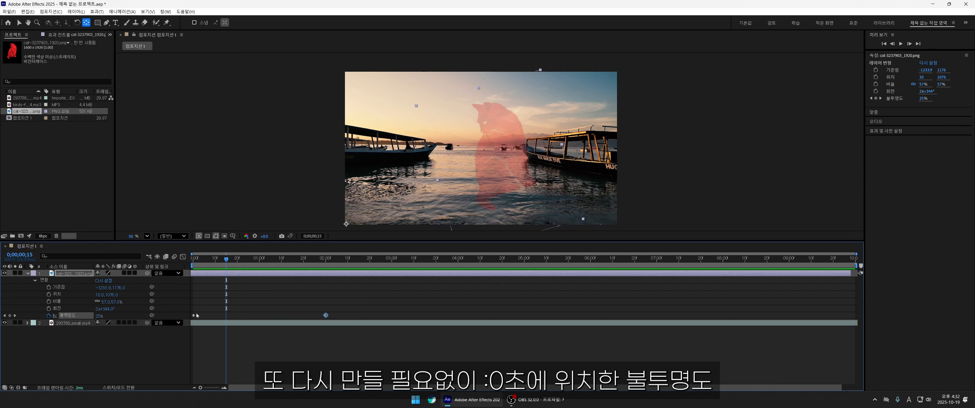
click(194, 315)
click(193, 259)
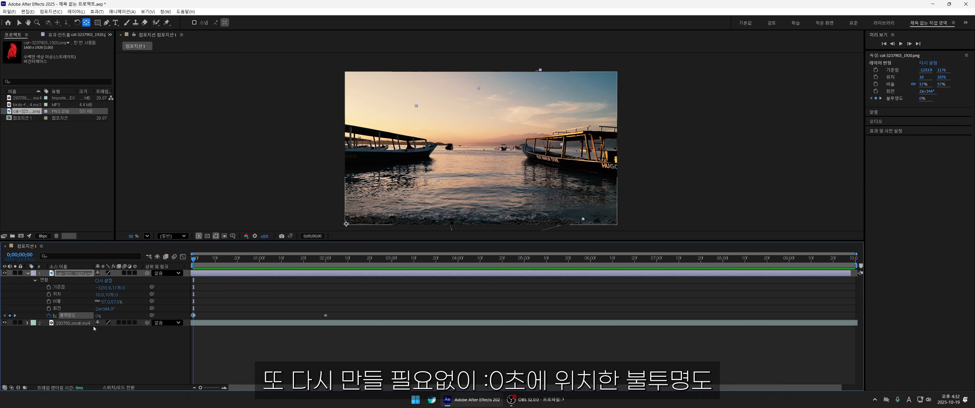
drag(194, 316, 442, 315)
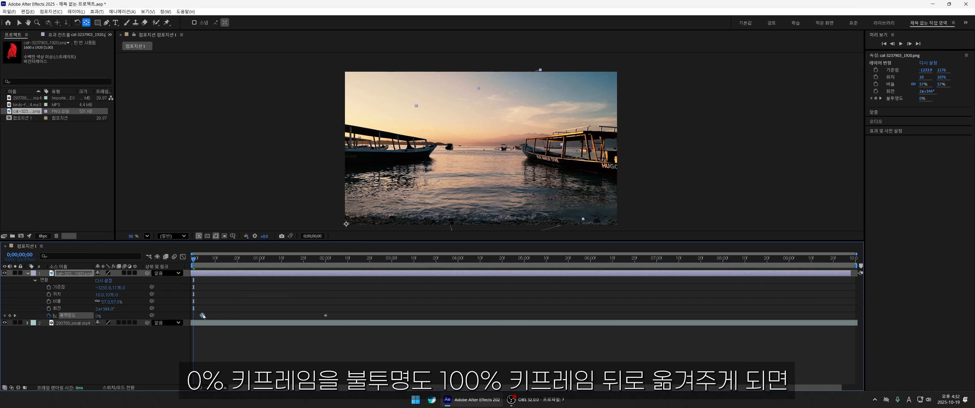
Step: Play back the cat's opacity fade-out from 0;00;02;00
click(325, 259)
drag(325, 259, 308, 259)
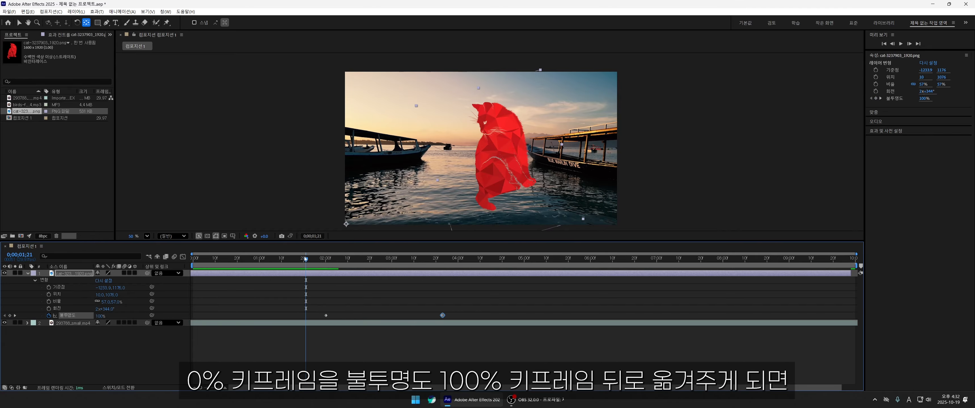
key(space)
click(327, 259)
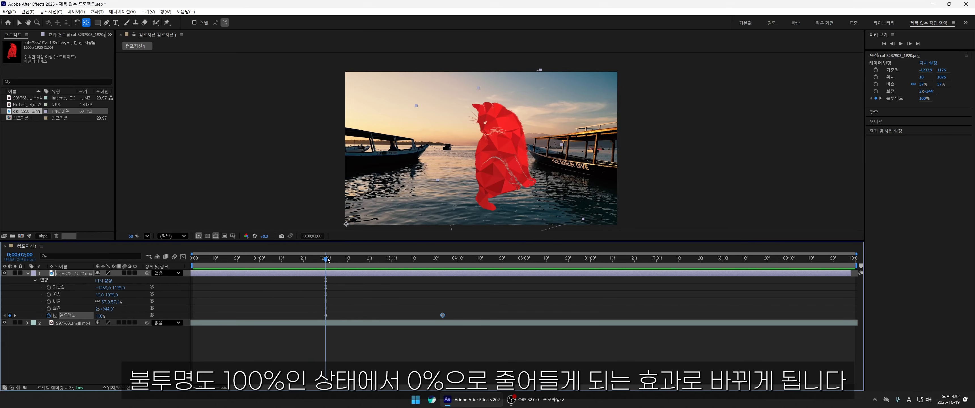
key(space)
key(space)
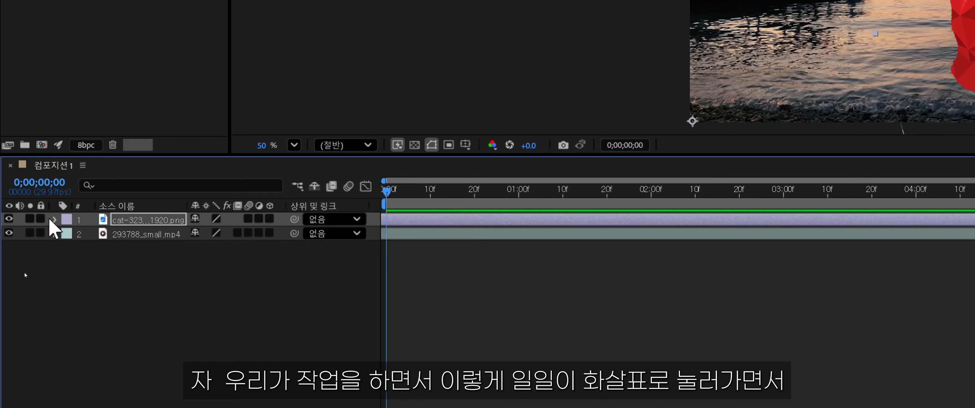
Step: Expand the cat layer and its Transform group to list all properties, and collapse the layer again
click(54, 220)
click(68, 233)
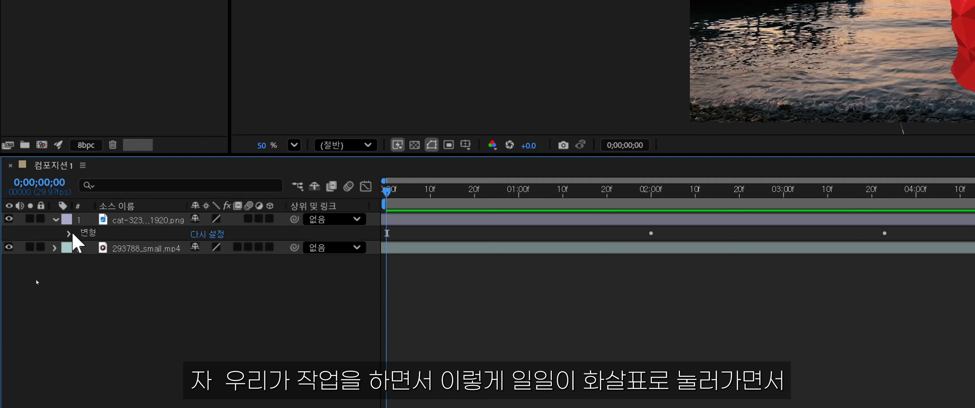
click(69, 233)
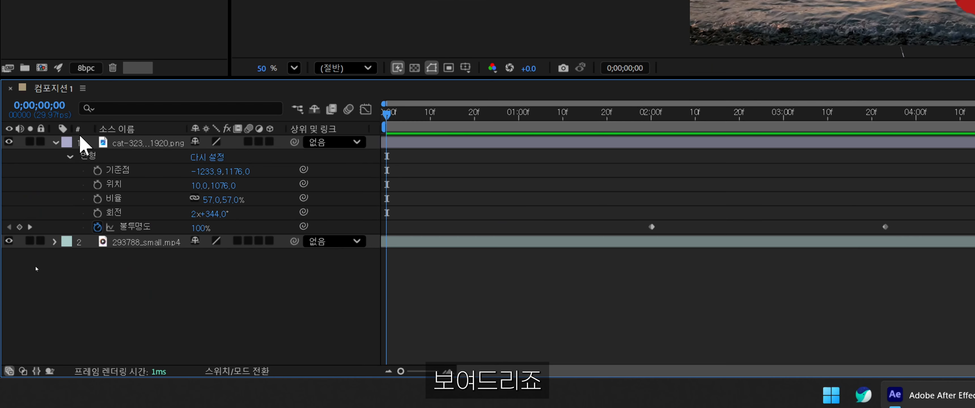
click(28, 272)
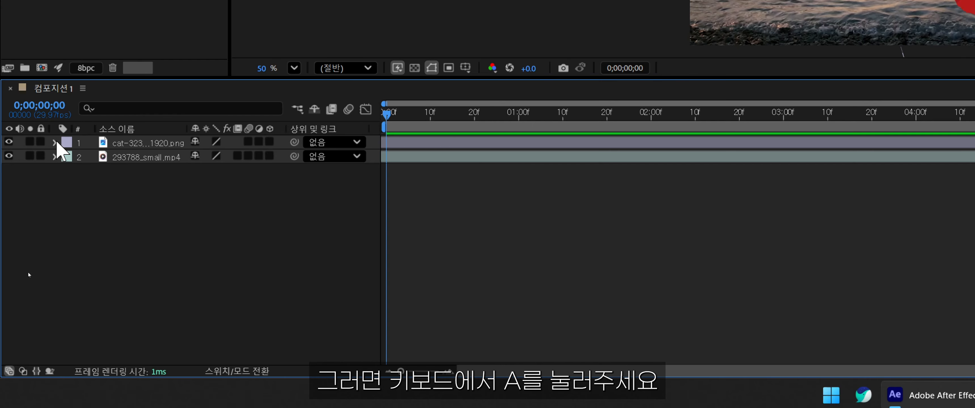
Step: Show the cat layer's anchor point, position, rotation and opacity properties one at a time in the timeline
click(137, 144)
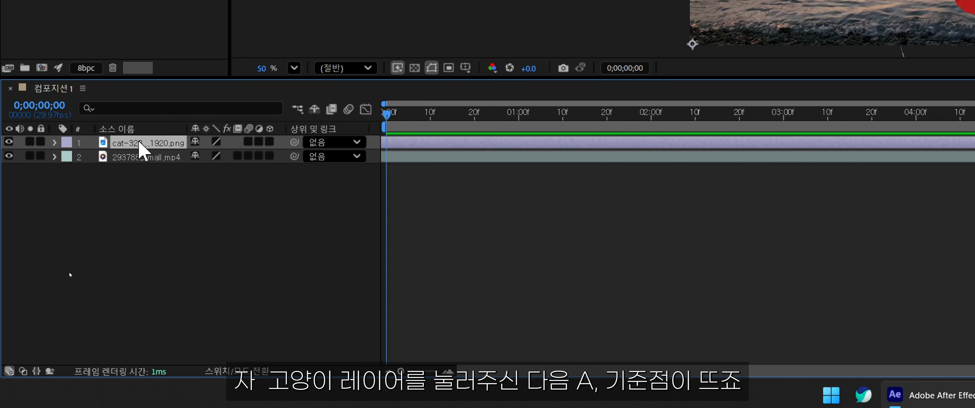
key(a)
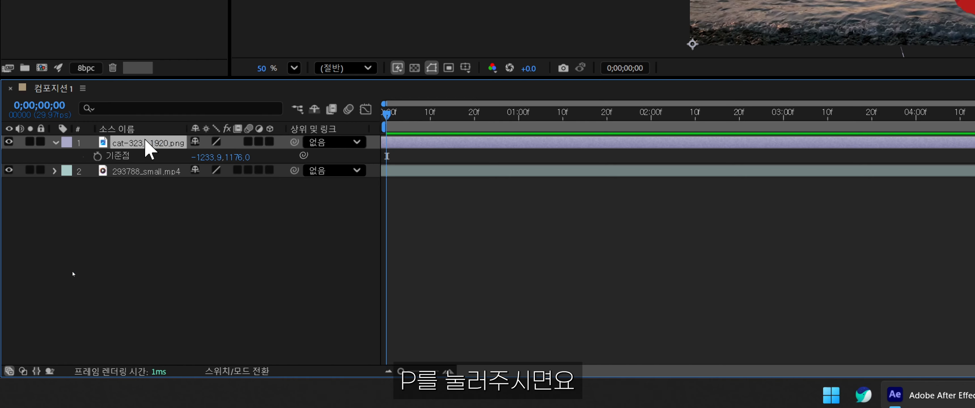
key(p)
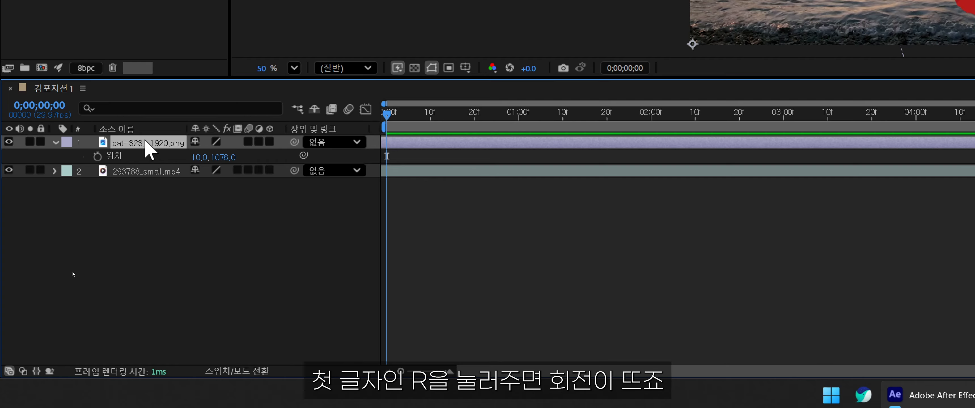
key(r)
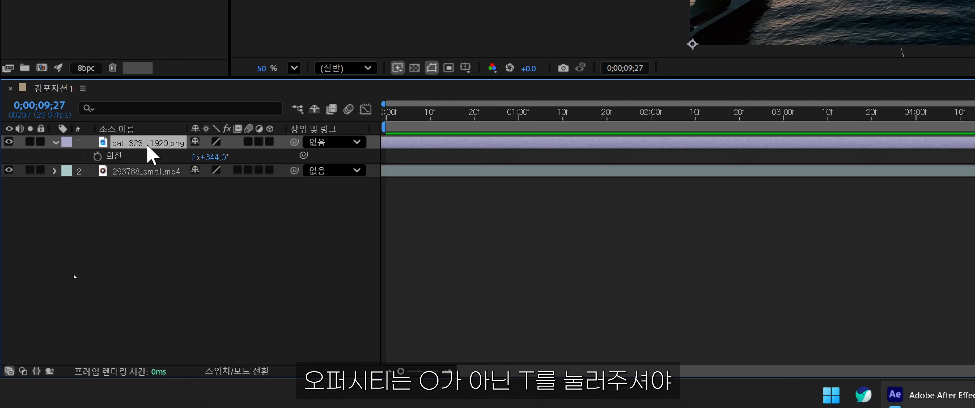
key(t)
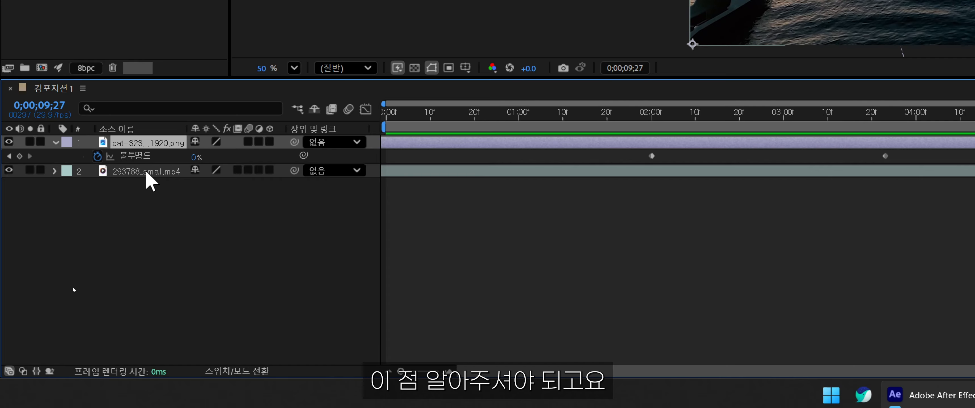
Step: Add the rotation and anchor point properties to the cat layer's display alongside opacity
click(134, 155)
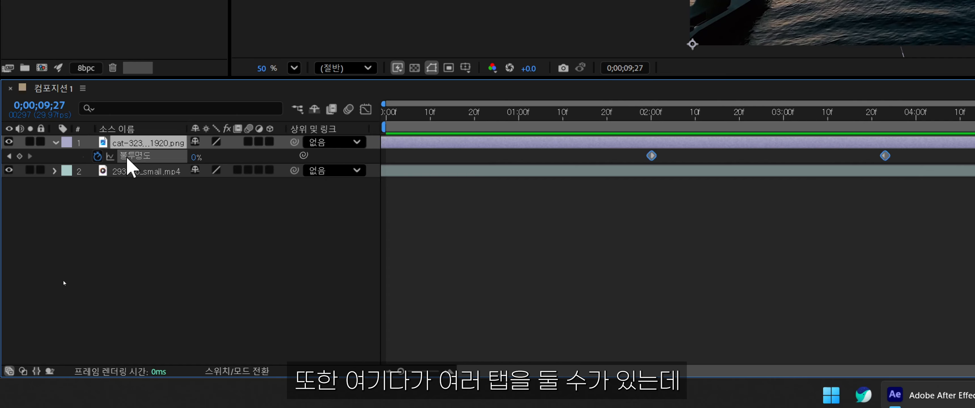
click(67, 270)
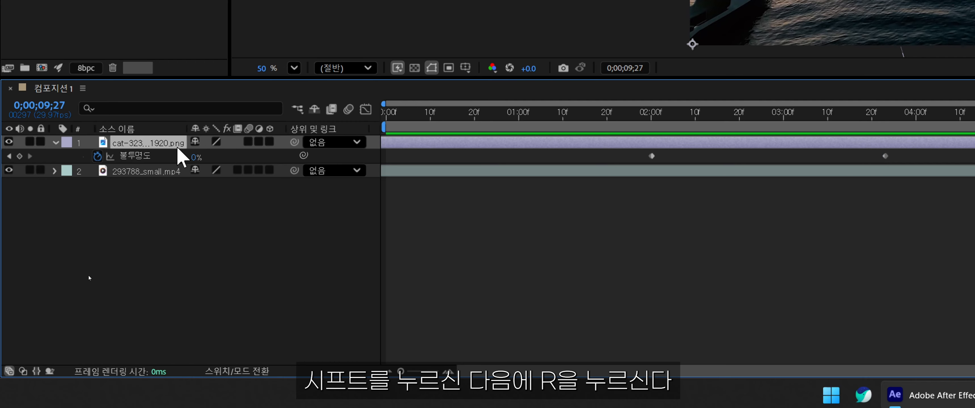
key(shift+r)
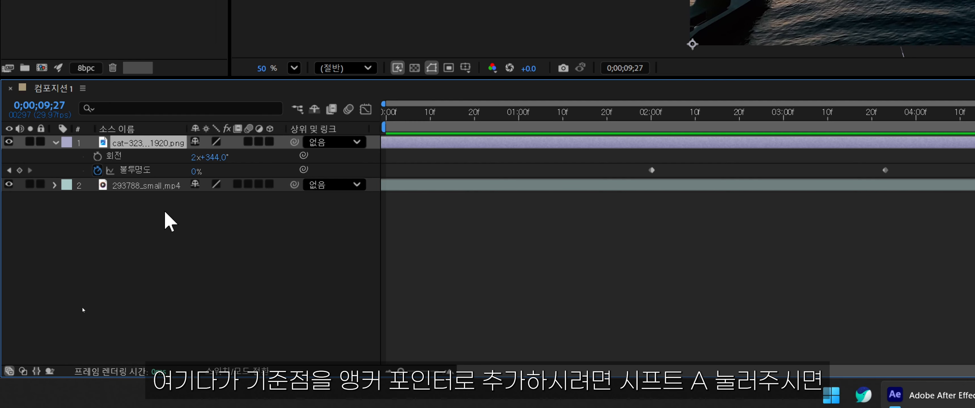
key(shift+a)
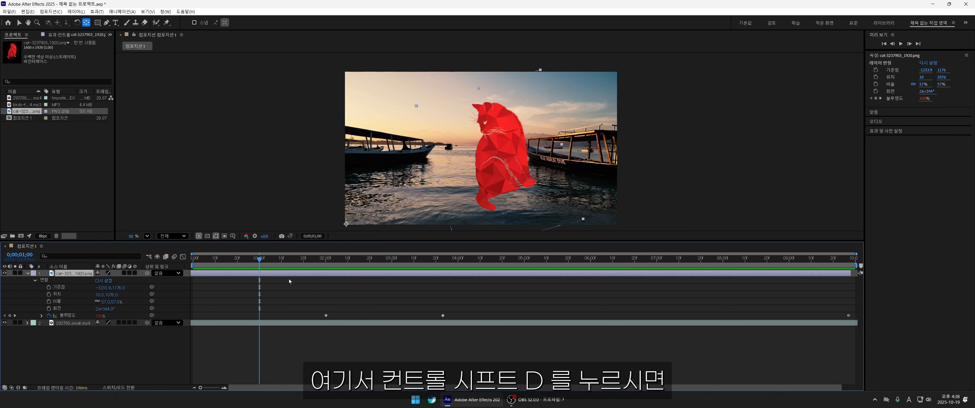
Step: Split the cat layer at 0;00;01;00 and move the current time to 0;00;01;11
key(ctrl+shift+d)
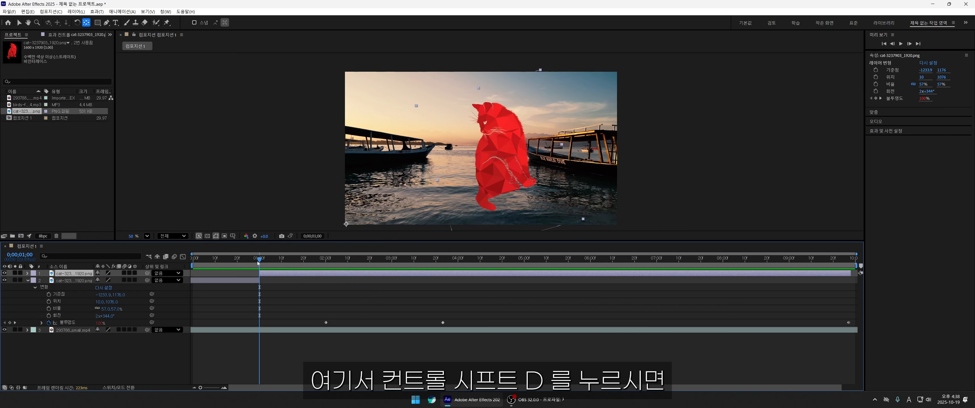
drag(258, 262, 261, 276)
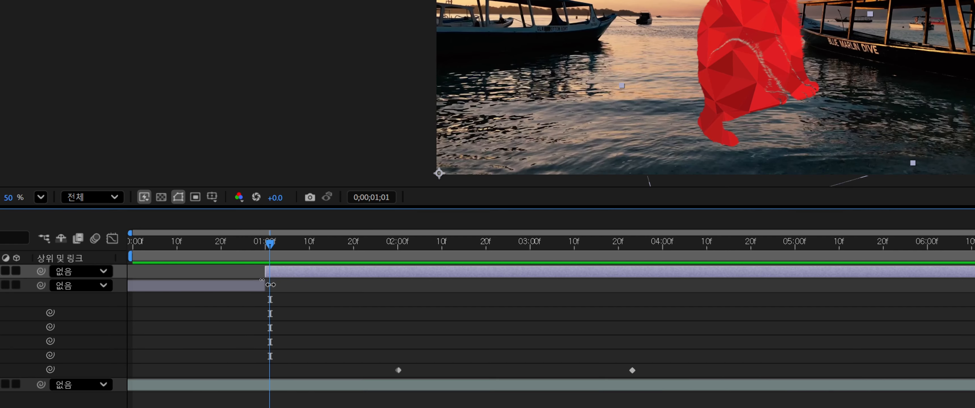
click(292, 242)
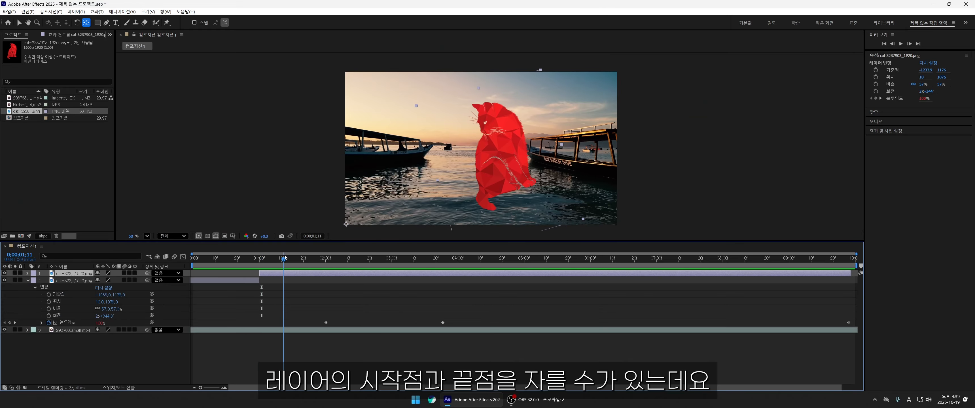
Step: Trim the later cat layer segment to start at 0;00;01;07 and end at 0;00;01;25
drag(285, 255, 273, 253)
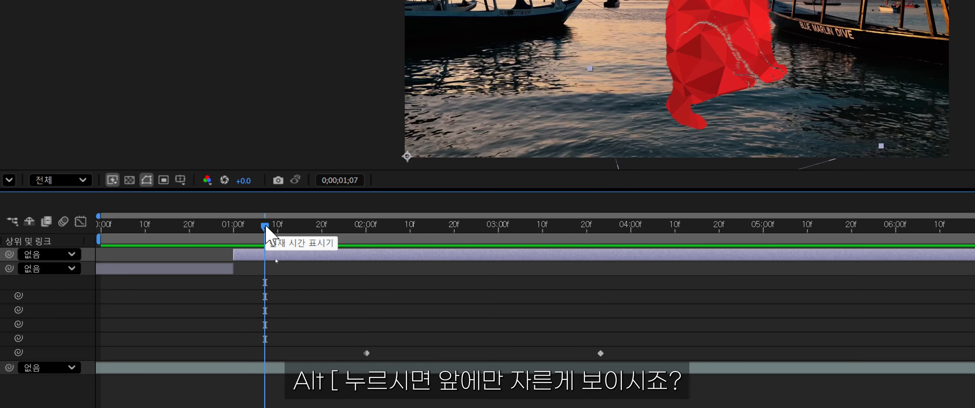
key(alt+bracketleft)
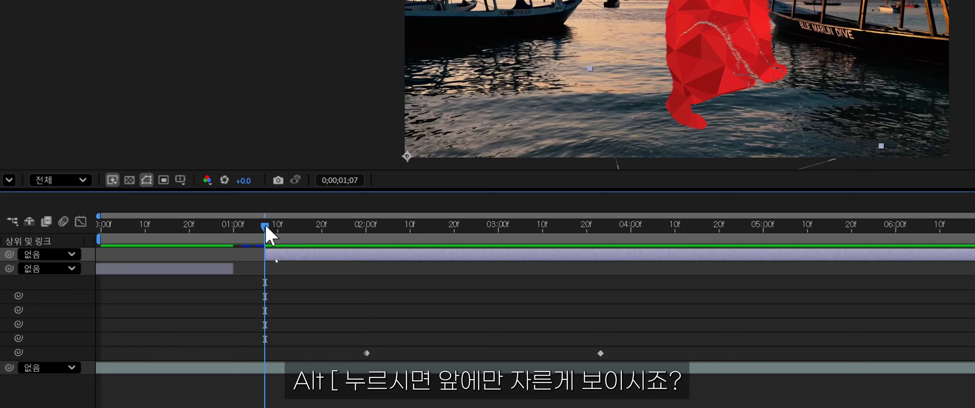
drag(265, 226, 344, 226)
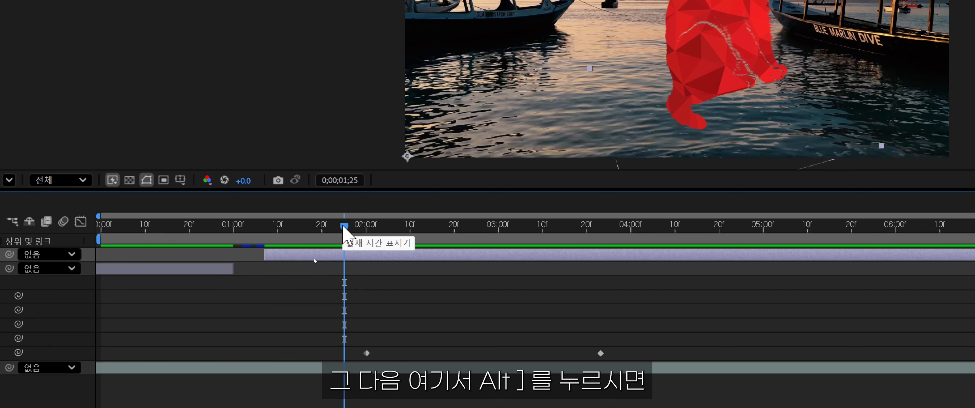
key(alt+bracketright)
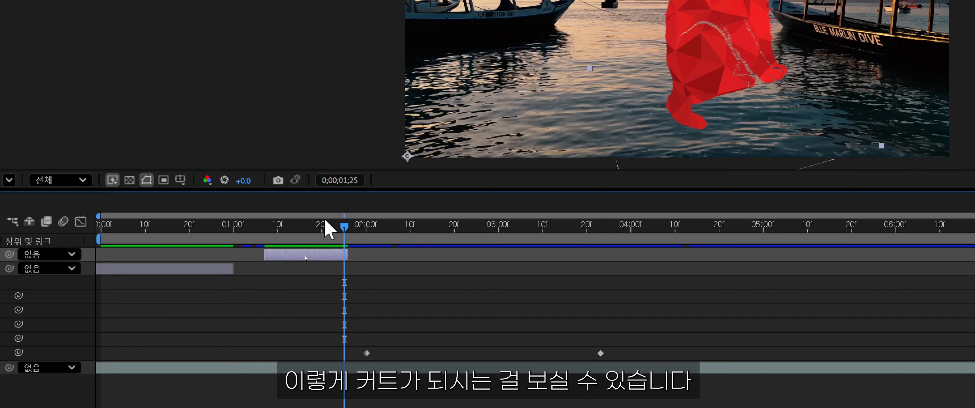
Step: Undo the end and start trims on the later cat layer segment
drag(343, 227, 269, 227)
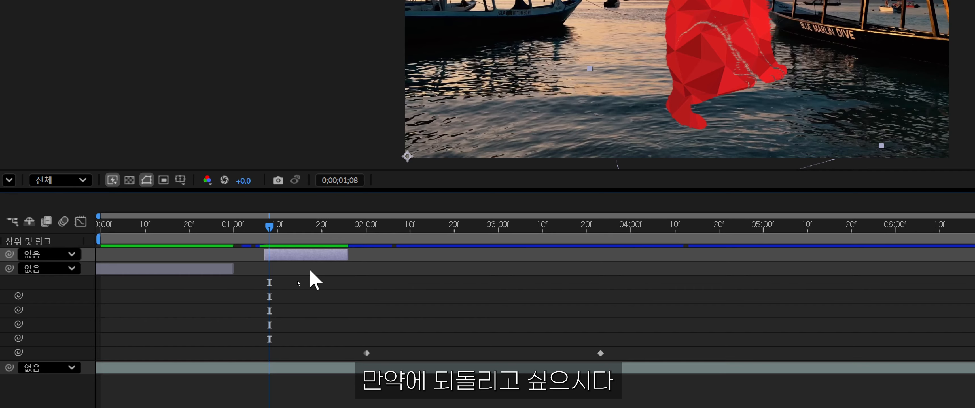
key(ctrl+z)
key(ctrl+z)
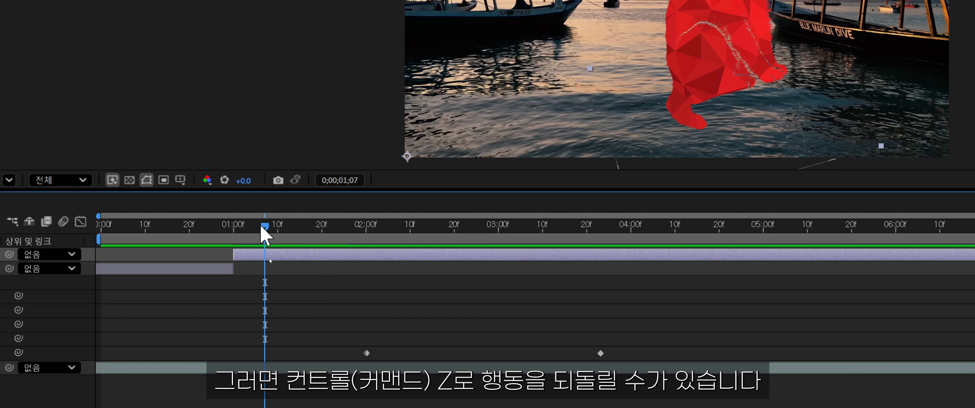
Step: At 0;00;01;00, enable keyframing for the cat layer's scale, position and anchor point
drag(262, 226, 234, 227)
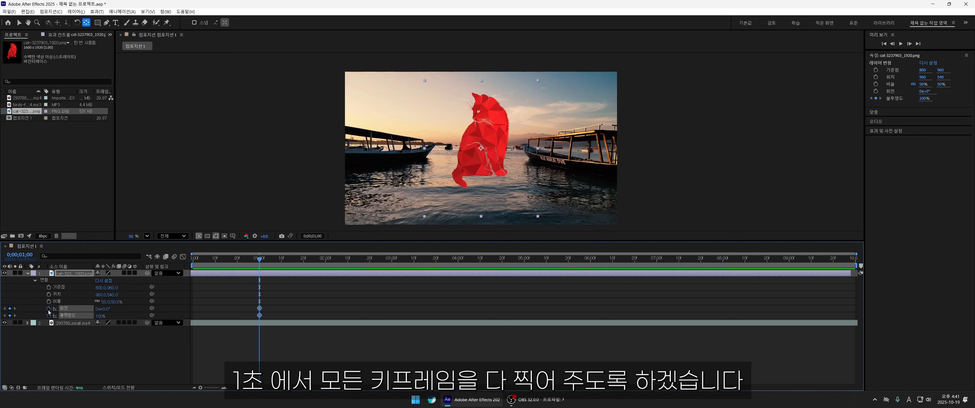
click(50, 302)
click(48, 295)
click(48, 288)
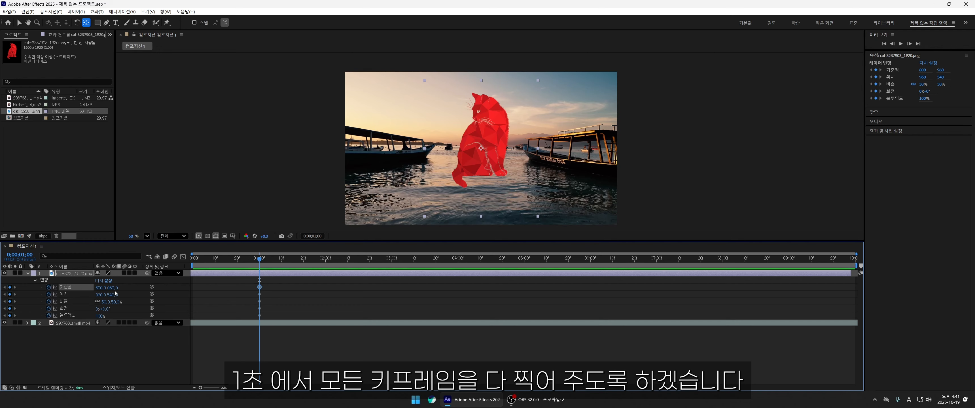
Step: At the 0;00;01;00 keyframes, set the cat's rotation to -143° and its scale to 0%
click(107, 314)
drag(106, 310, 68, 323)
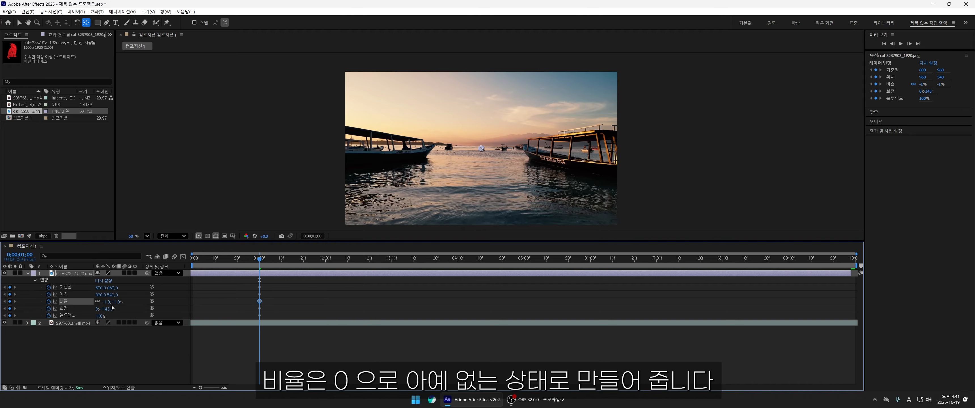
drag(107, 301, 43, 299)
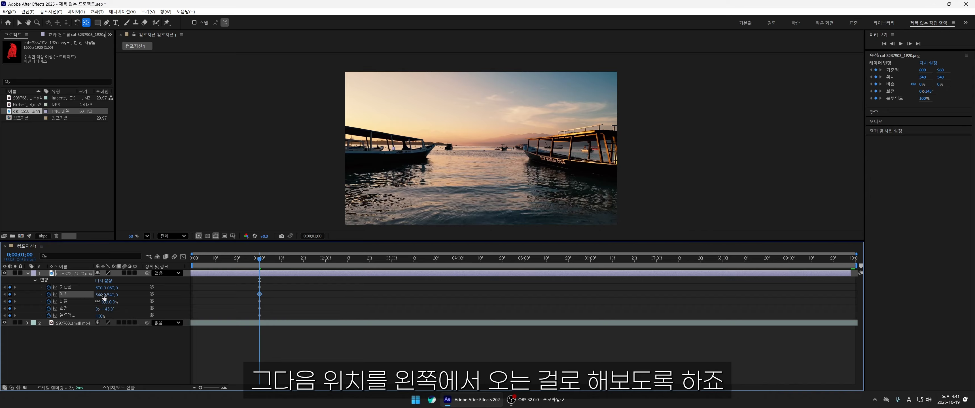
Step: At 0;00;01;00, set the cat's position to -81, 1110 beyond the frame's lower-left corner and its anchor point to 855, 960
drag(101, 295, 209, 312)
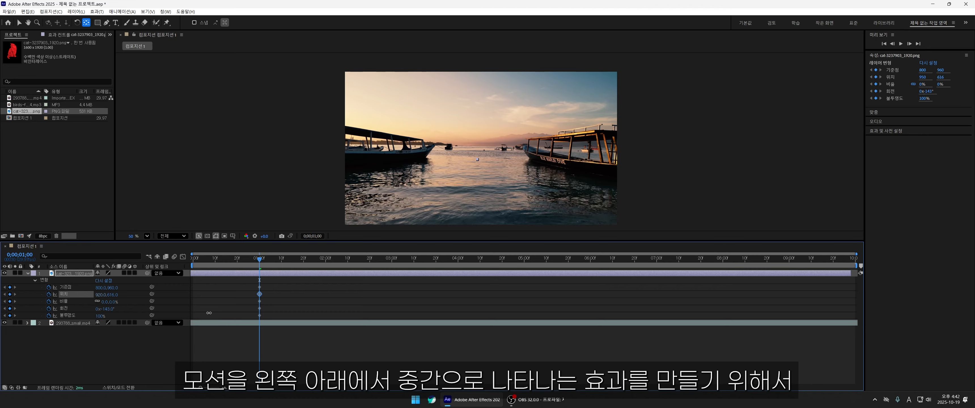
drag(11, 294, 278, 309)
drag(100, 289, 120, 288)
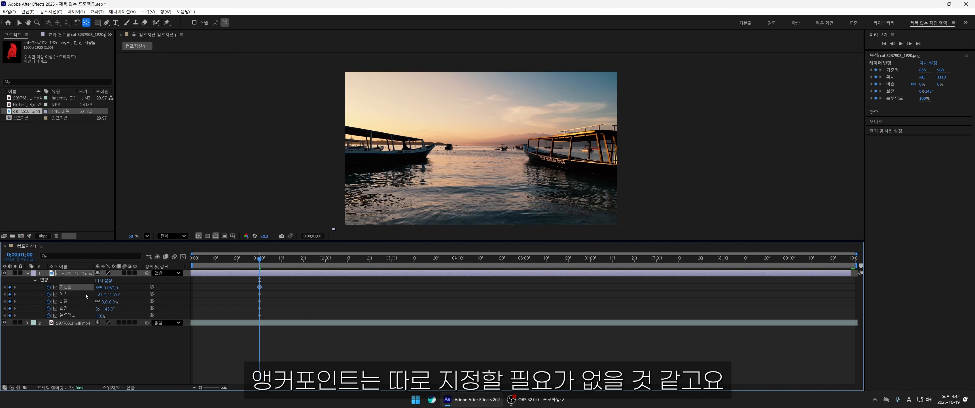
Step: Set the cat layer's opacity to 0% at 0;00;01;00
click(100, 317)
text(0)
key(Return)
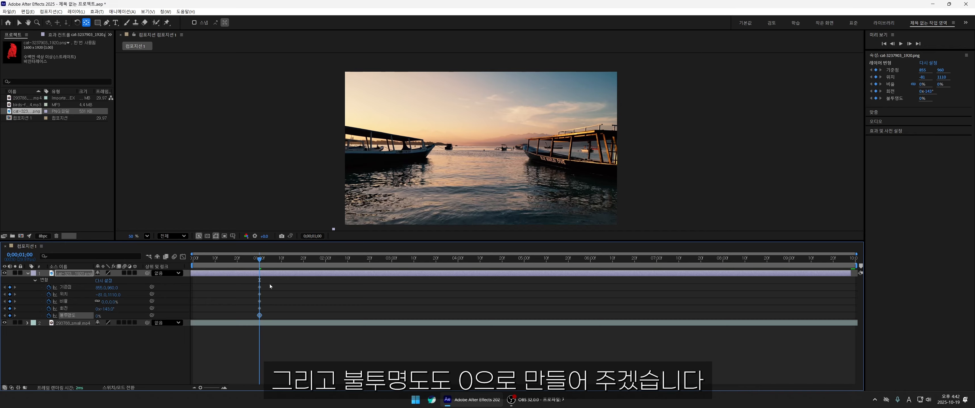
Step: At 0;00;03;00, reset all of the cat's transform properties, and set its scale to 56% and position to 931, 639
drag(280, 261, 392, 264)
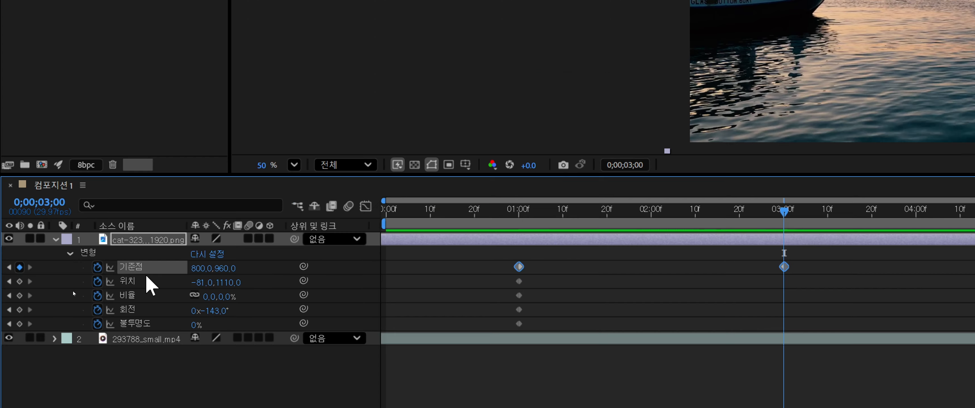
right_click(69, 293)
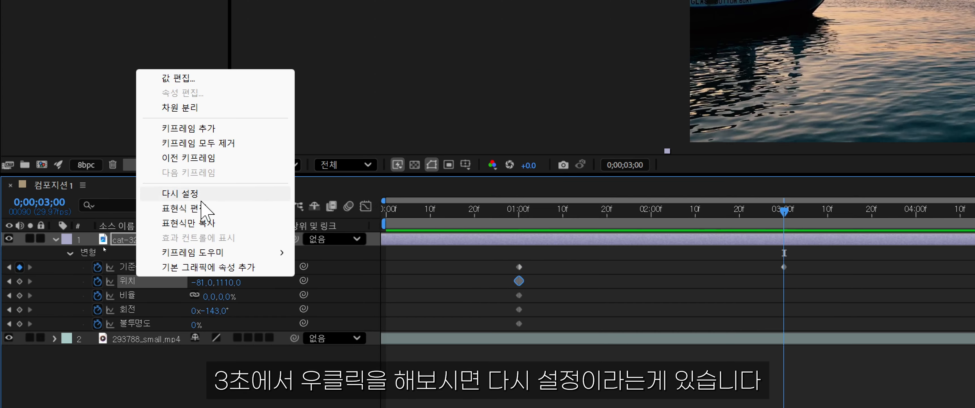
click(188, 195)
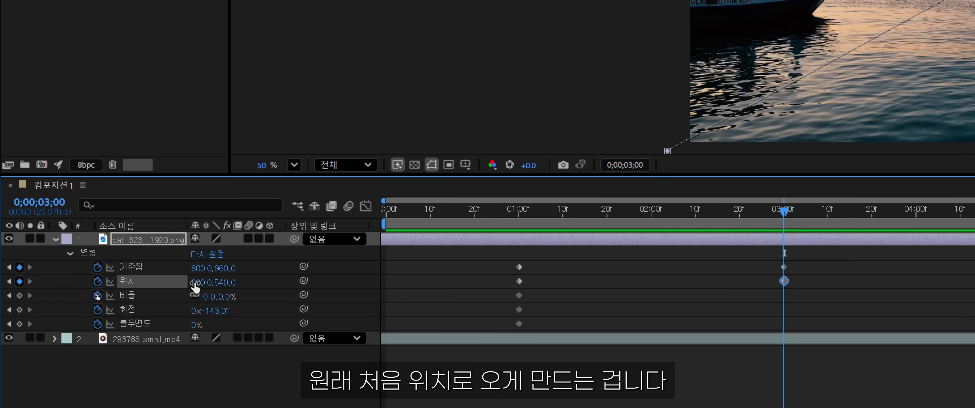
right_click(130, 296)
click(178, 210)
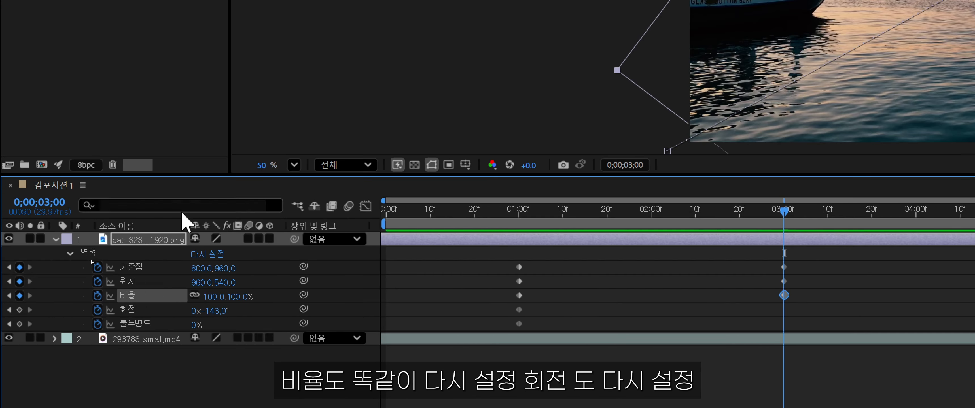
right_click(133, 310)
click(182, 224)
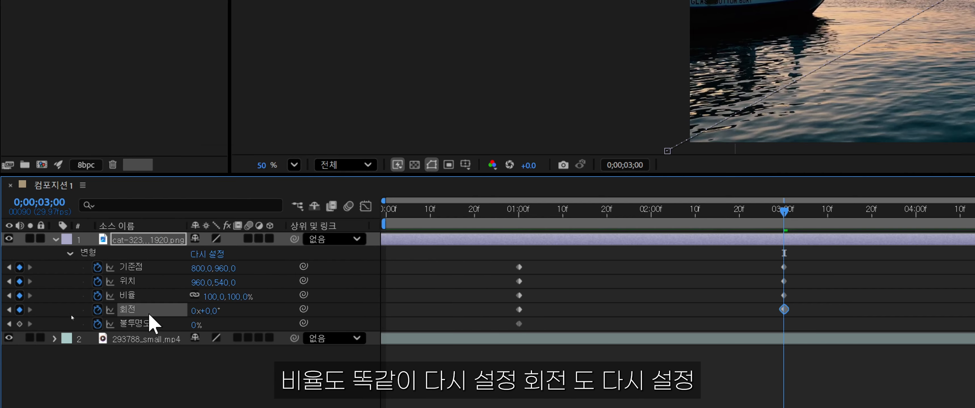
right_click(131, 324)
click(177, 241)
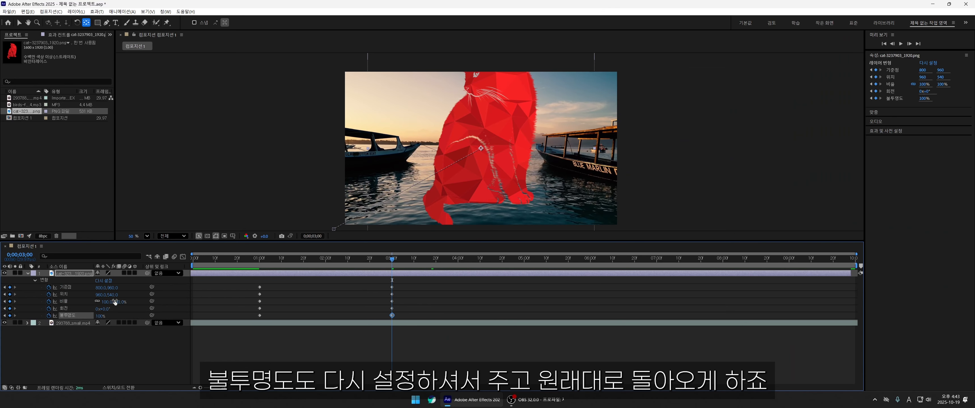
drag(106, 305, 88, 294)
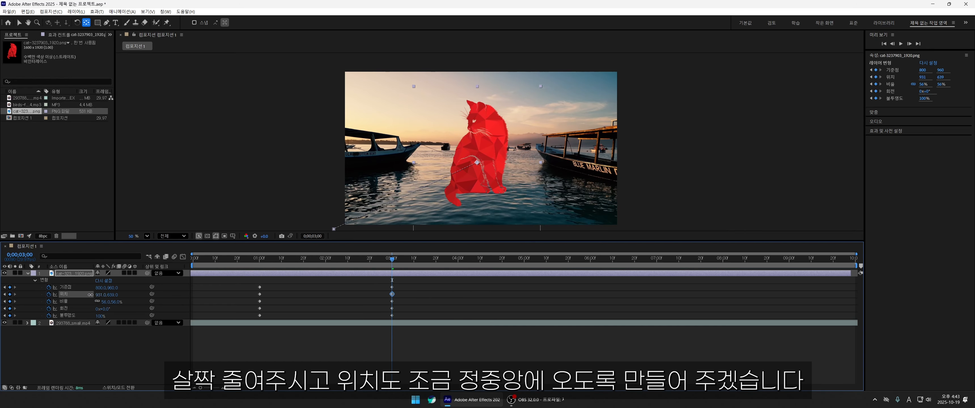
Step: Preview the cat's entrance animation from 0;00;00;16
click(229, 259)
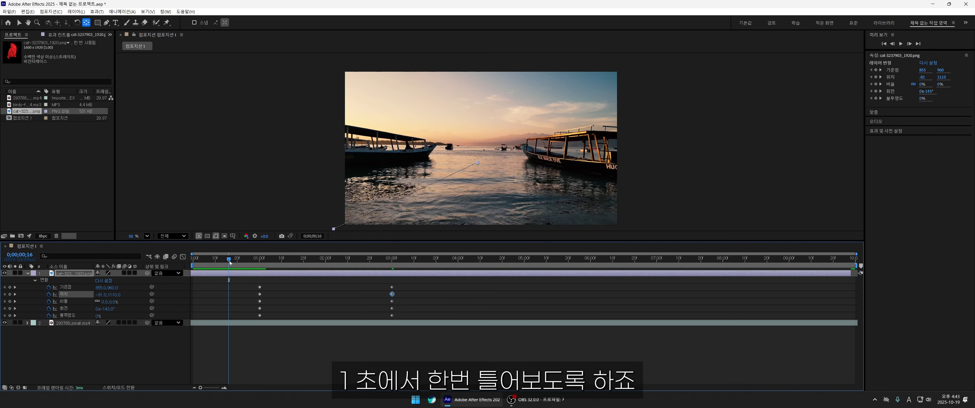
key(space)
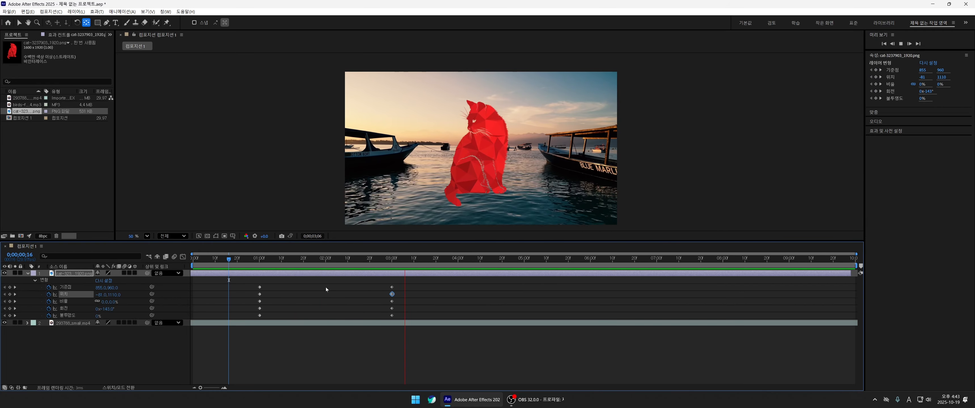
key(space)
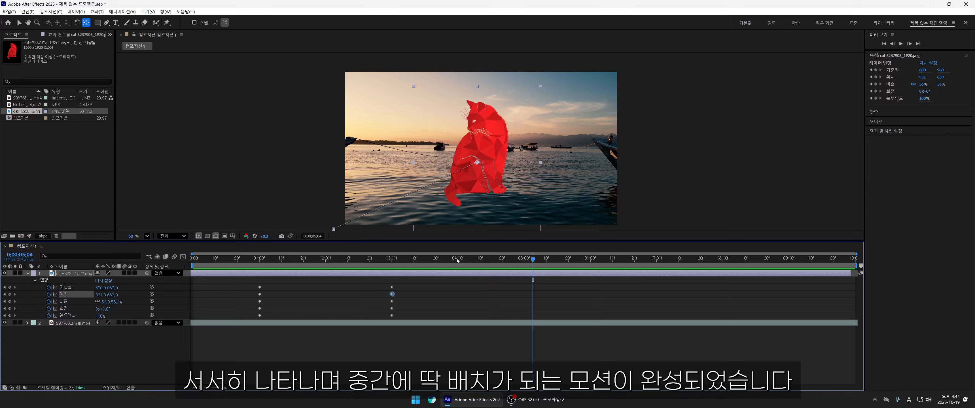
Step: Move all five of the cat's keyframes at 0;00;03;00 to about 0;00;02;00 to speed up the entrance
click(363, 258)
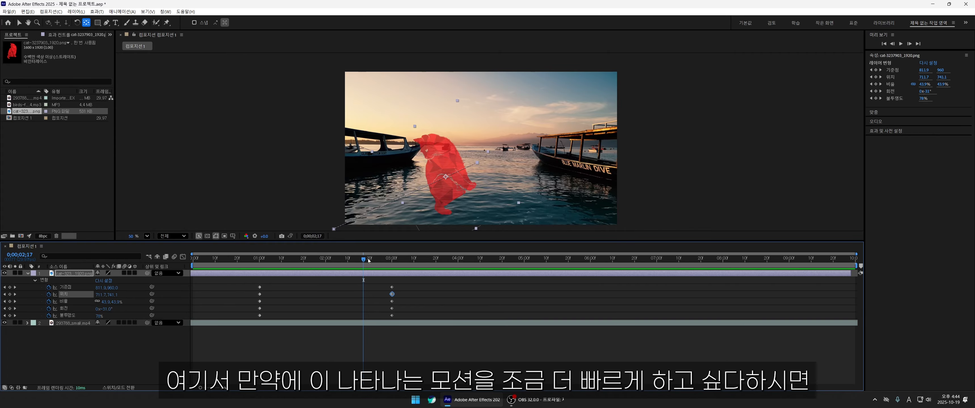
drag(369, 260, 409, 322)
drag(392, 294, 324, 293)
Step: Deselect the keyframes and preview the faster entrance from 0;00;00;23
click(244, 261)
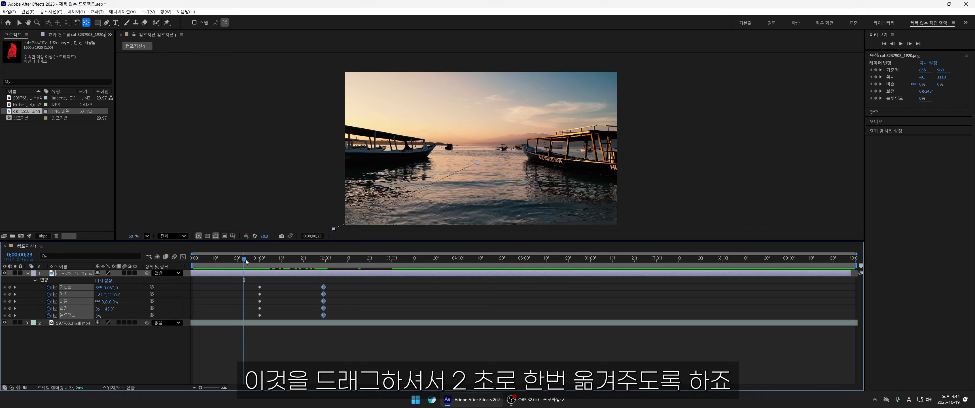
click(266, 288)
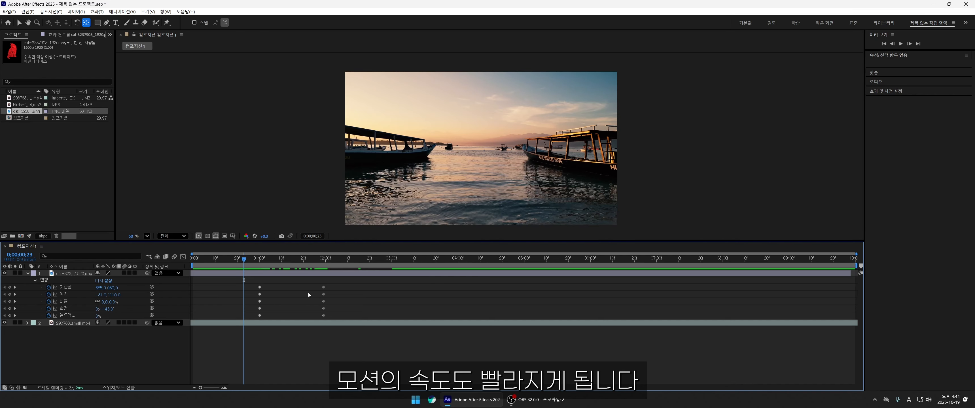
key(space)
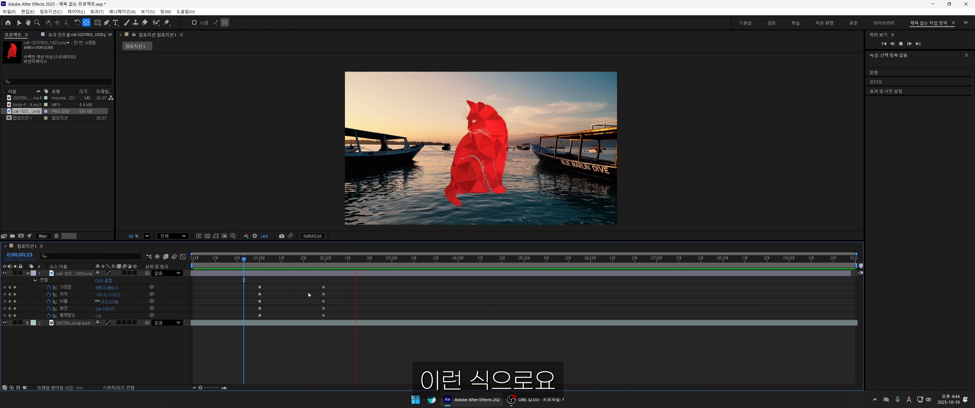
key(space)
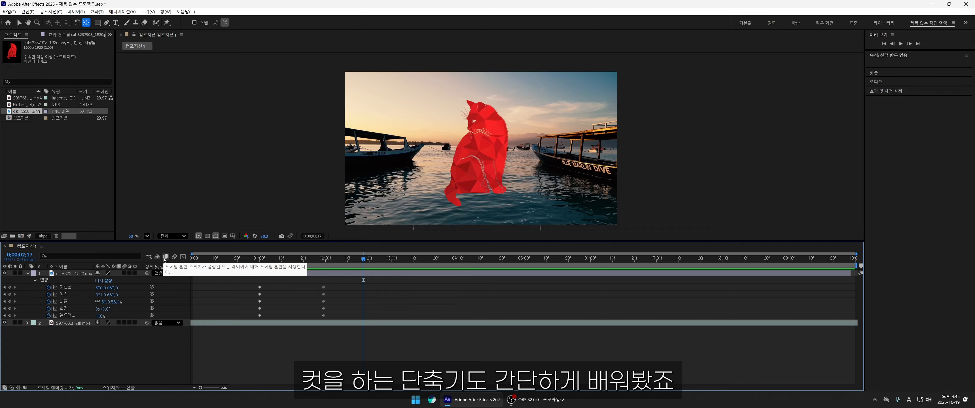
Step: Replay the cat's entrance from 0;00;00;25 and scrub through its motion up to 0;00;01;28
drag(256, 260, 250, 260)
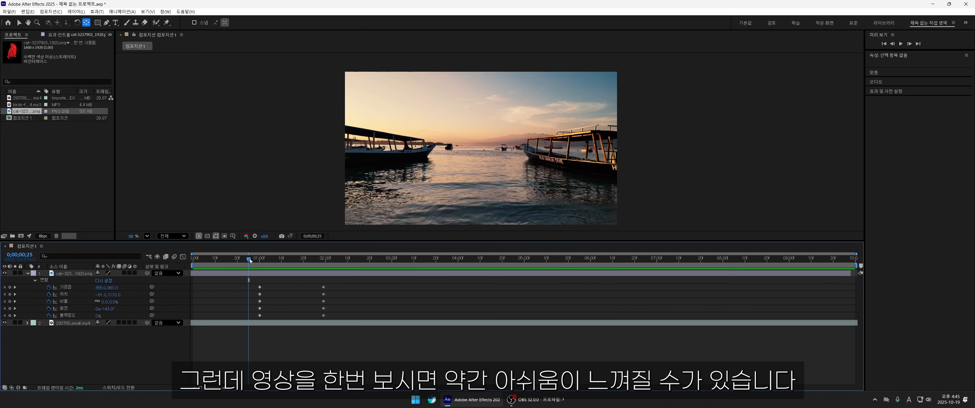
key(space)
key(space)
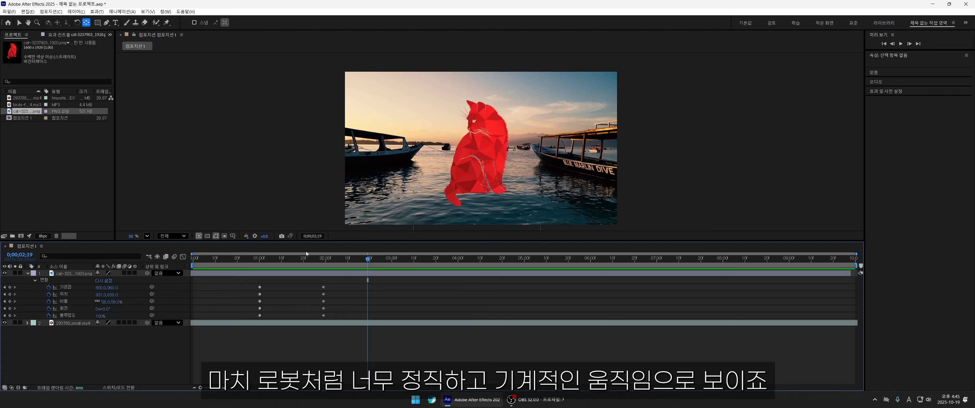
drag(271, 258, 314, 261)
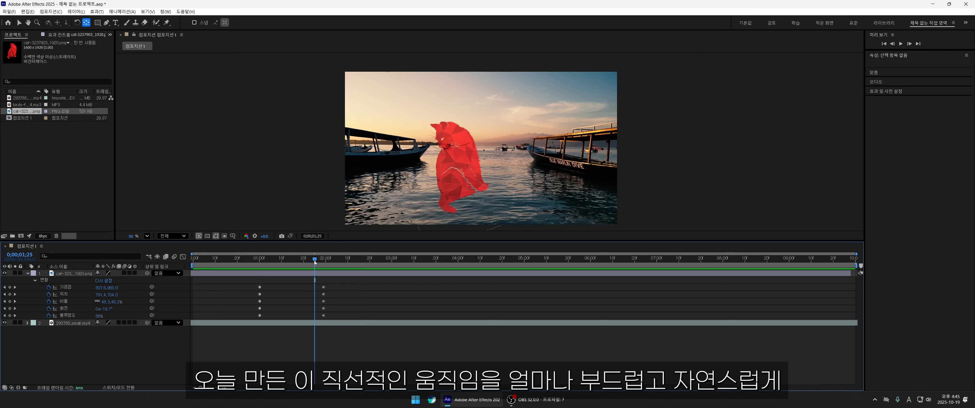
drag(314, 260, 322, 259)
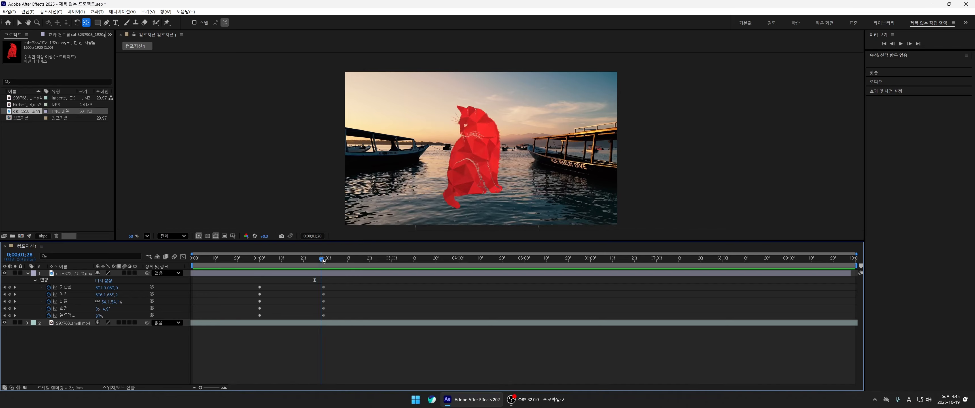